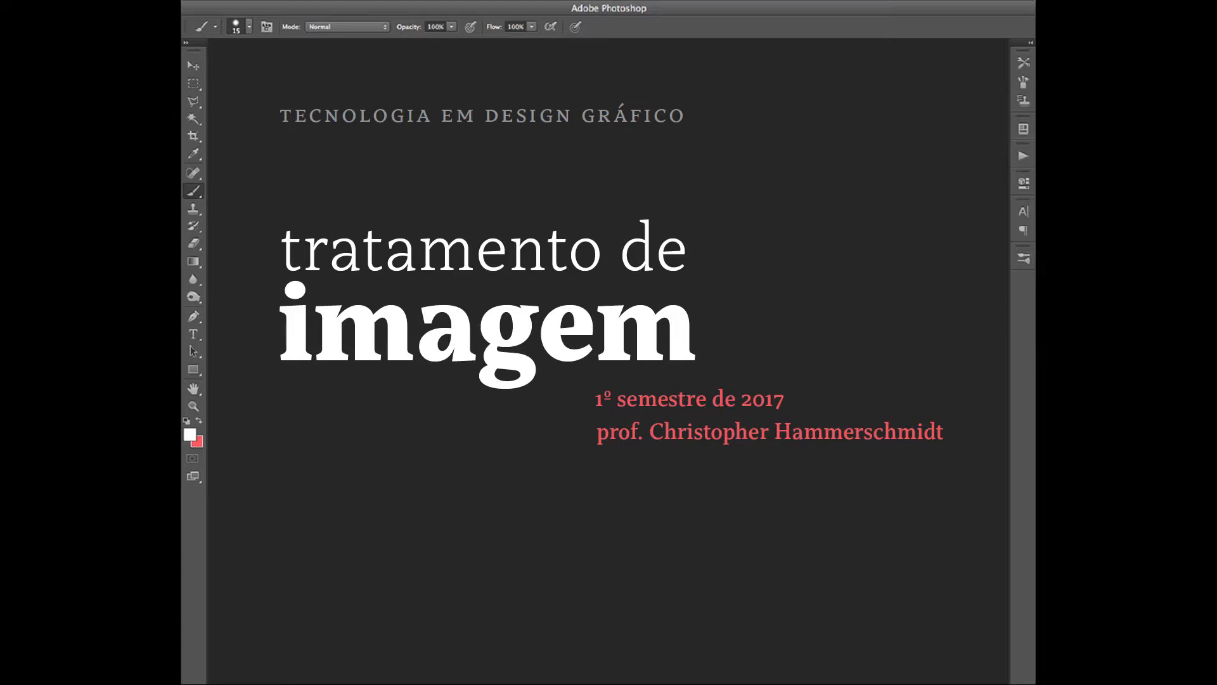
Step: Preview Ex_15_Poste.jpg and Ex_15_Resultado.jpg in the Exercício 15 folder to compare the source photo with the expected result
{"action": "left_click", "coordinate": [1106, 305]}
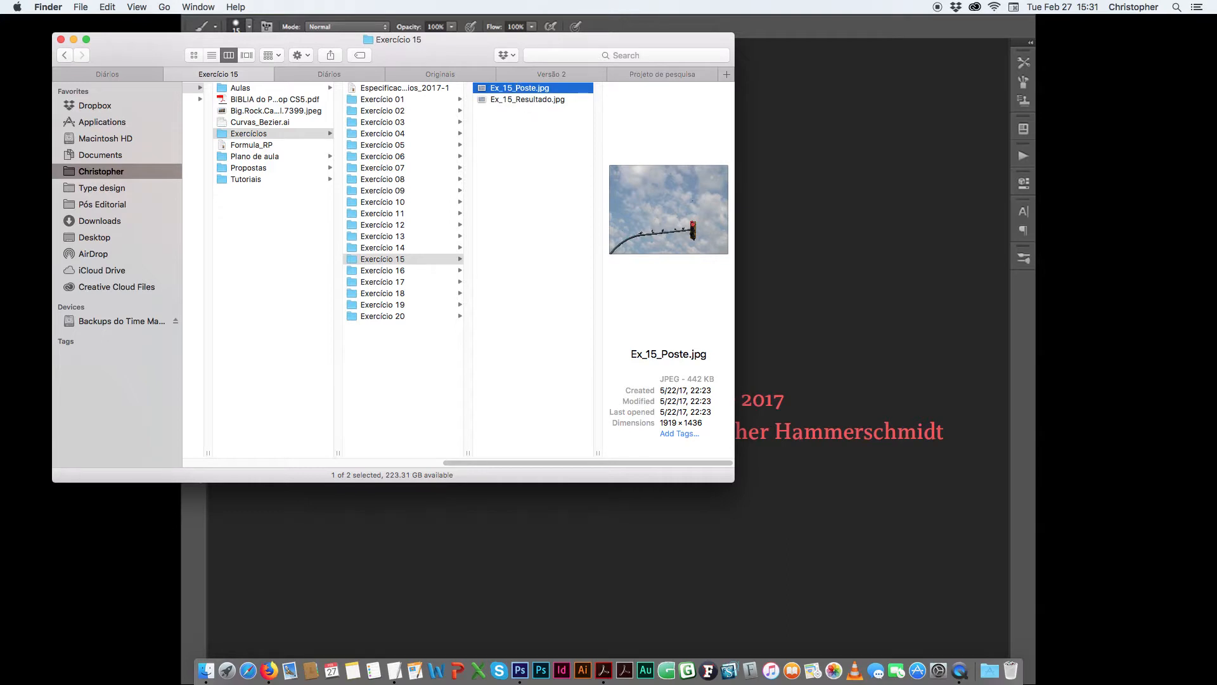
{"action": "left_click", "coordinate": [549, 152]}
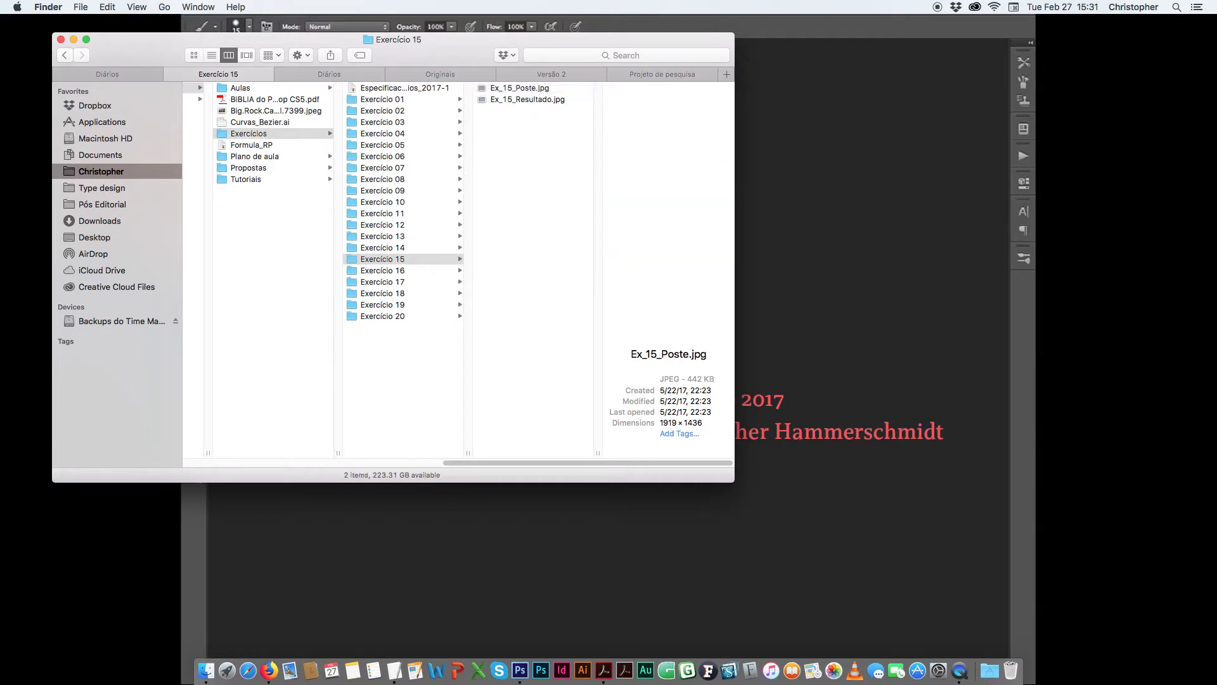
{"action": "left_click", "coordinate": [538, 101]}
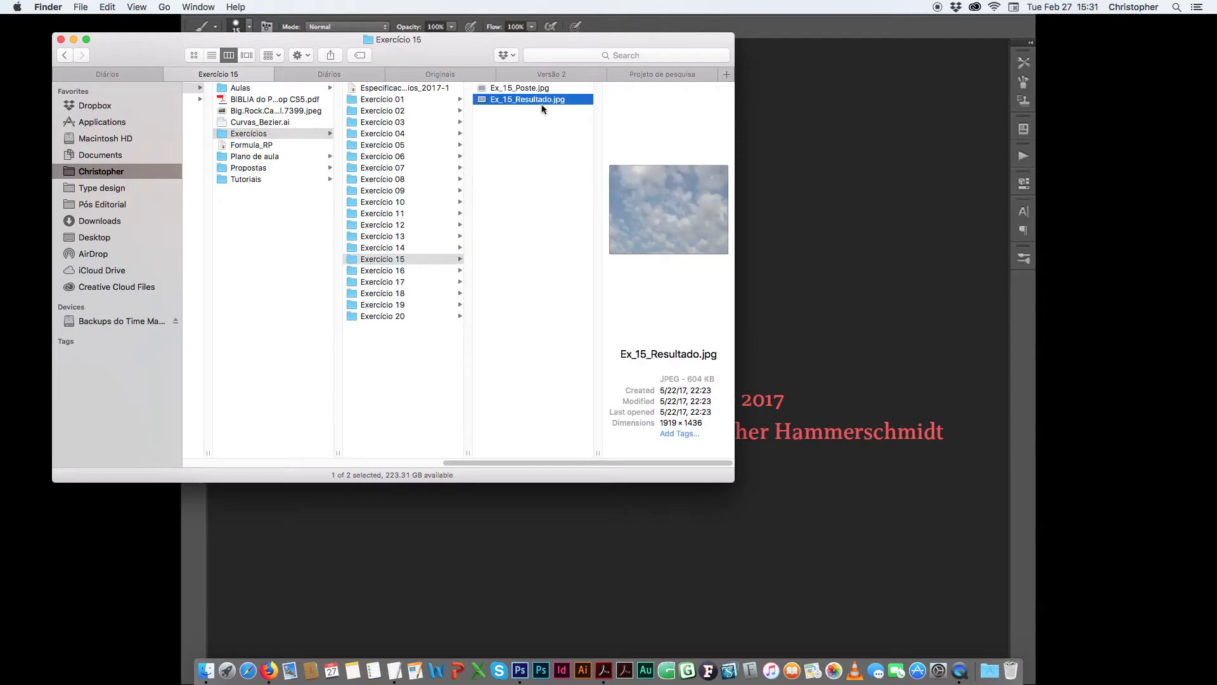
{"action": "left_click", "coordinate": [538, 88]}
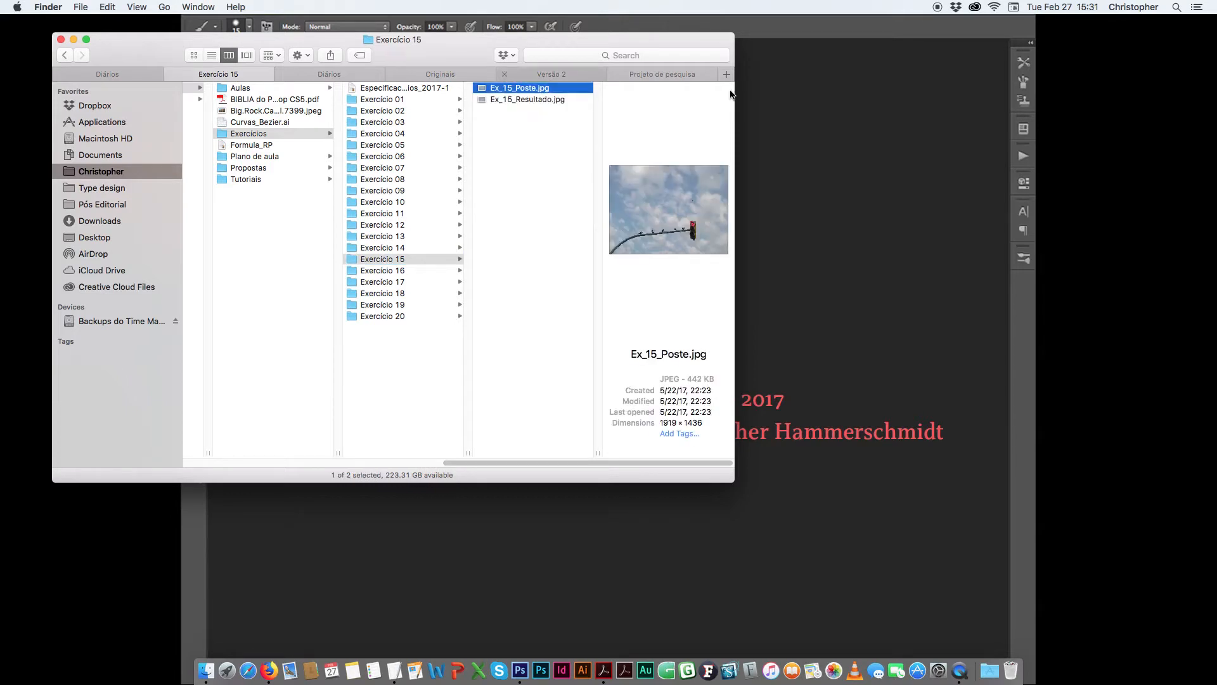
{"action": "key", "text": "space"}
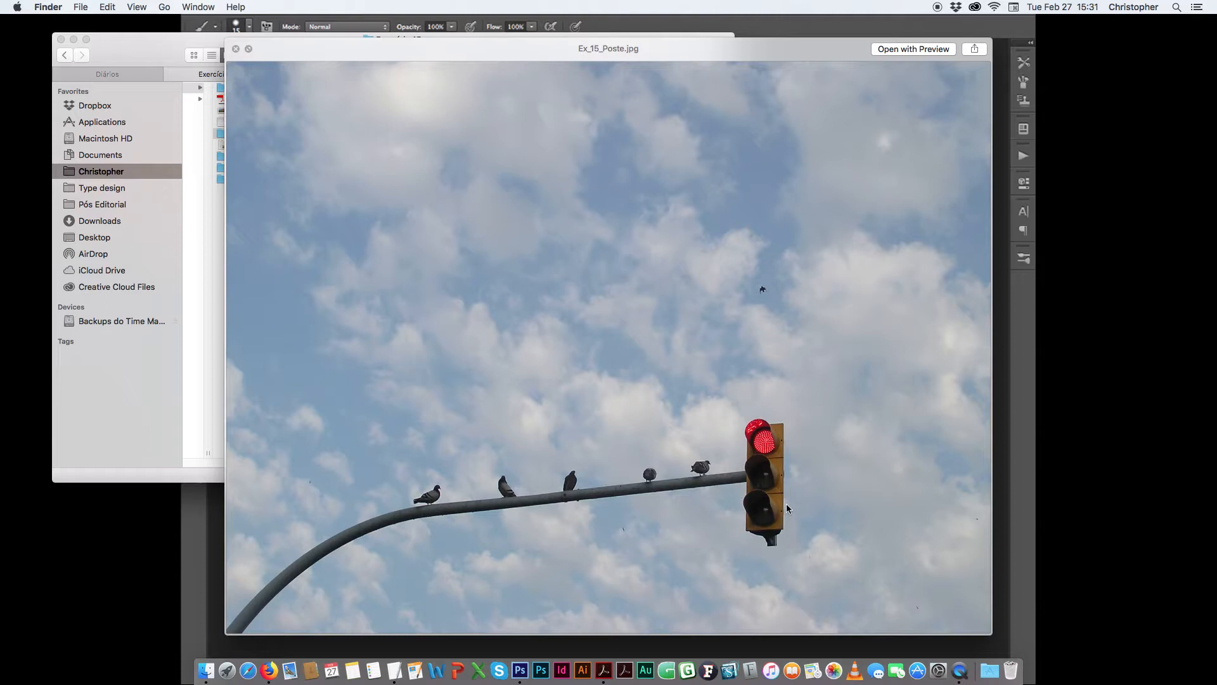
{"action": "key", "text": "Down"}
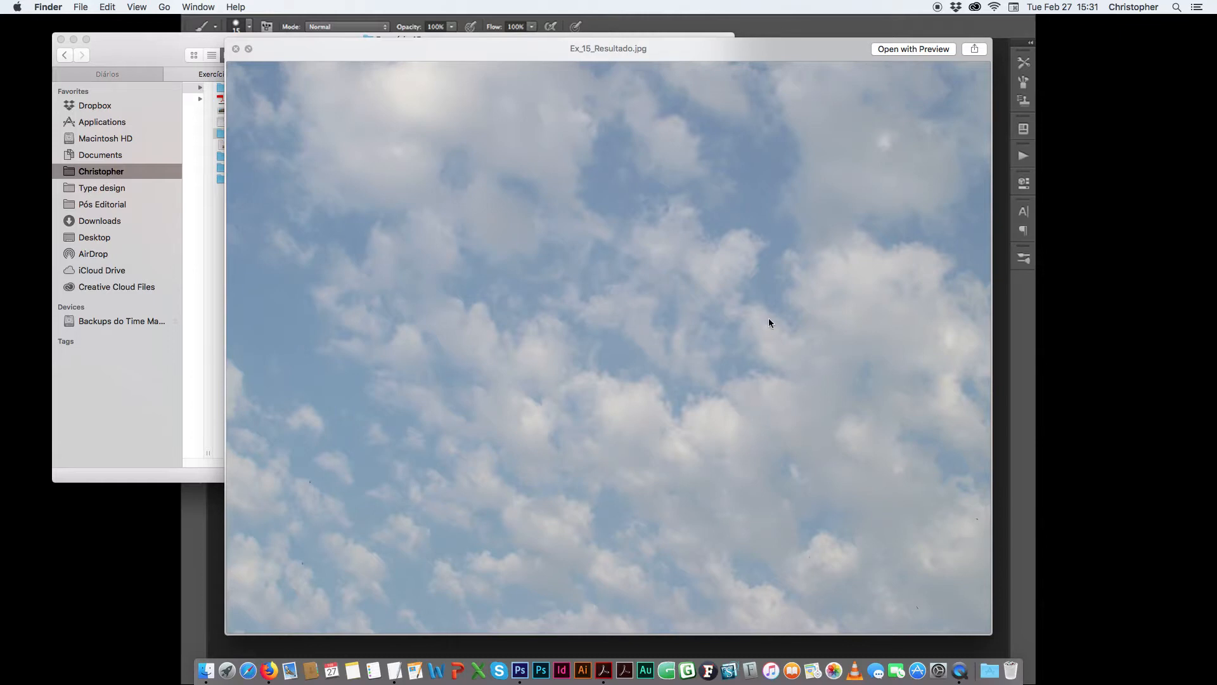
{"action": "key", "text": "space"}
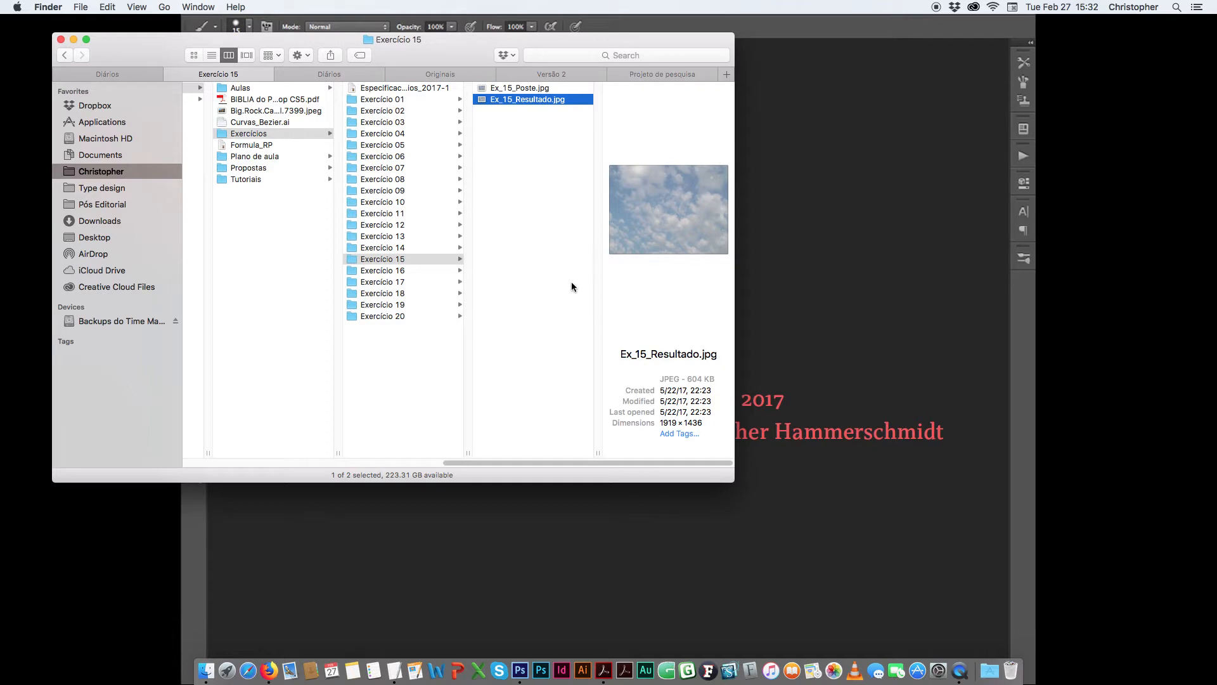
Step: Switch to Photoshop, convert the Background layer of Ex_15_Poste.jpg to a smart object and rename it "Imagem original"
{"action": "left_click", "coordinate": [518, 665]}
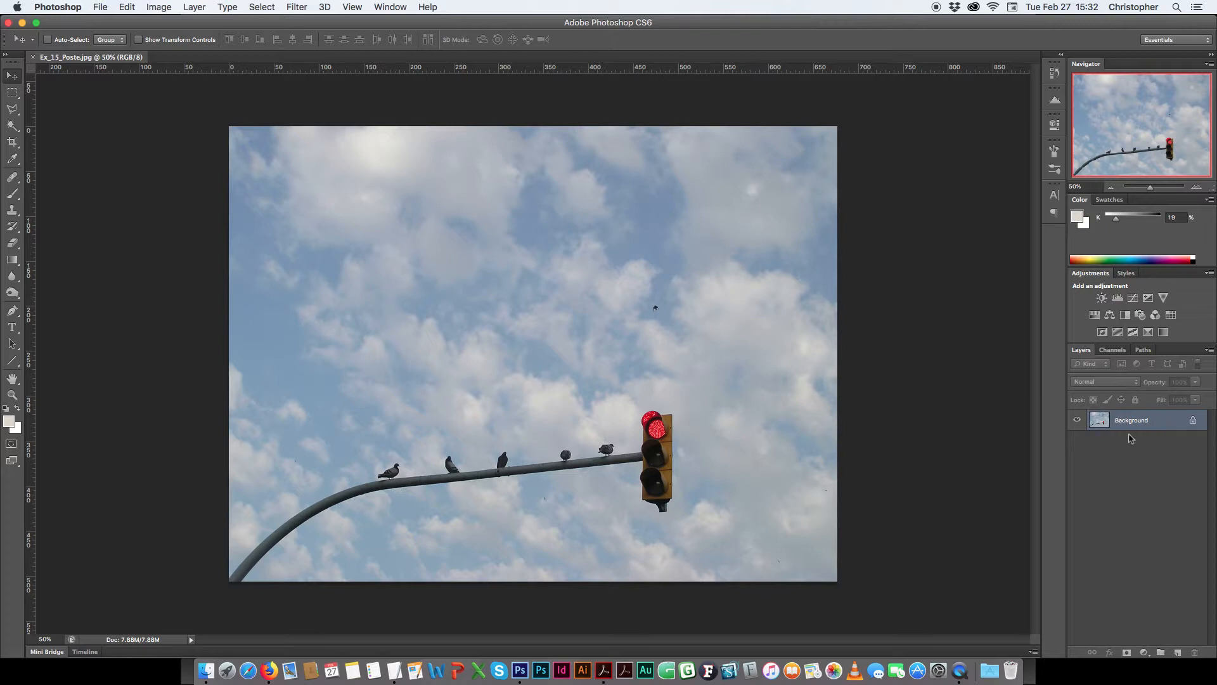
{"action": "right_click", "coordinate": [1164, 422]}
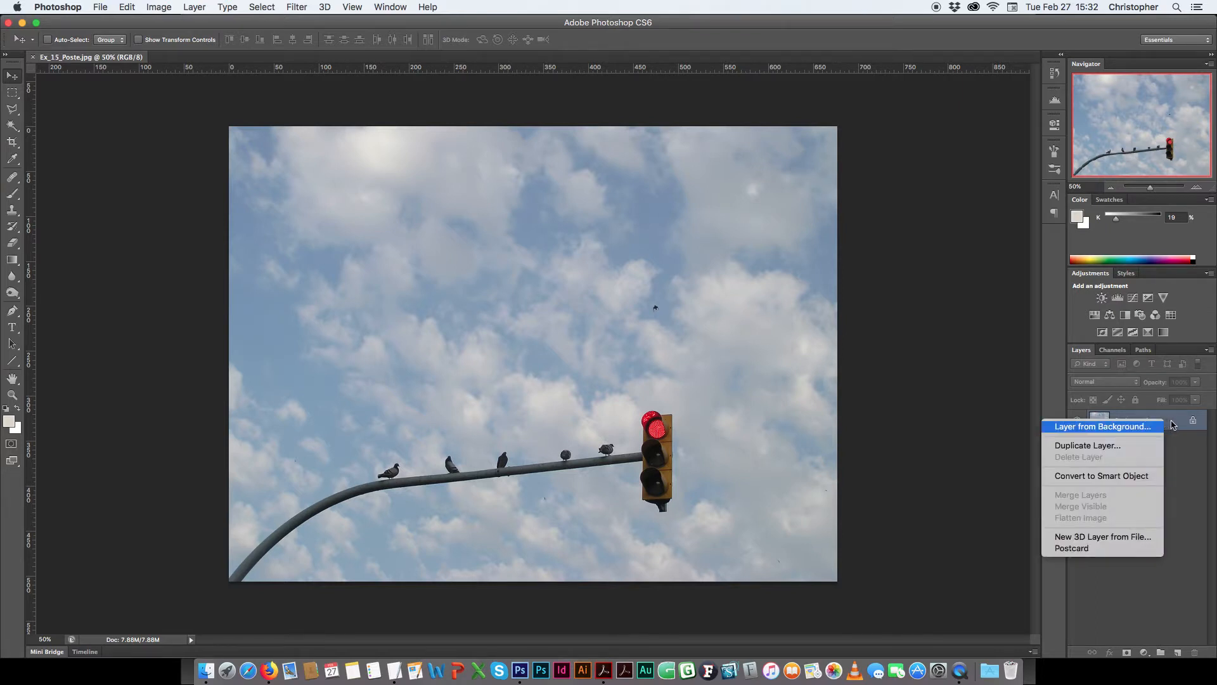
{"action": "left_click", "coordinate": [1133, 476]}
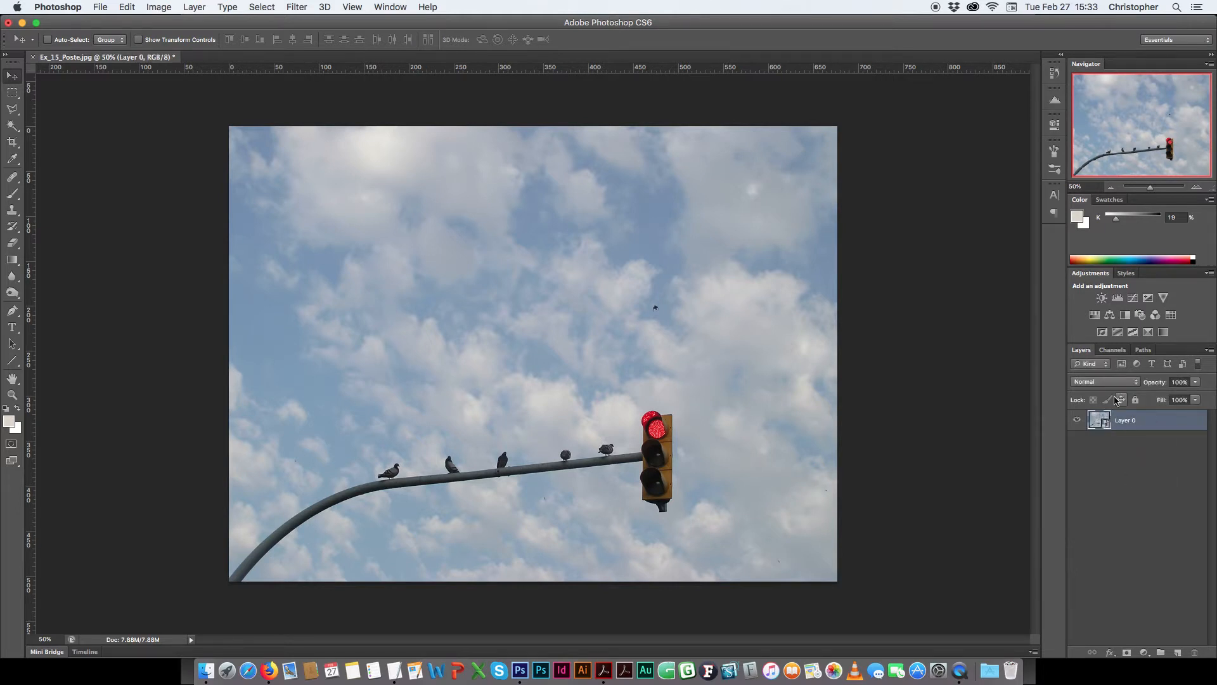
{"action": "double_click", "coordinate": [1123, 420]}
{"action": "type", "text": "Imagem original"}
{"action": "key", "text": "Return"}
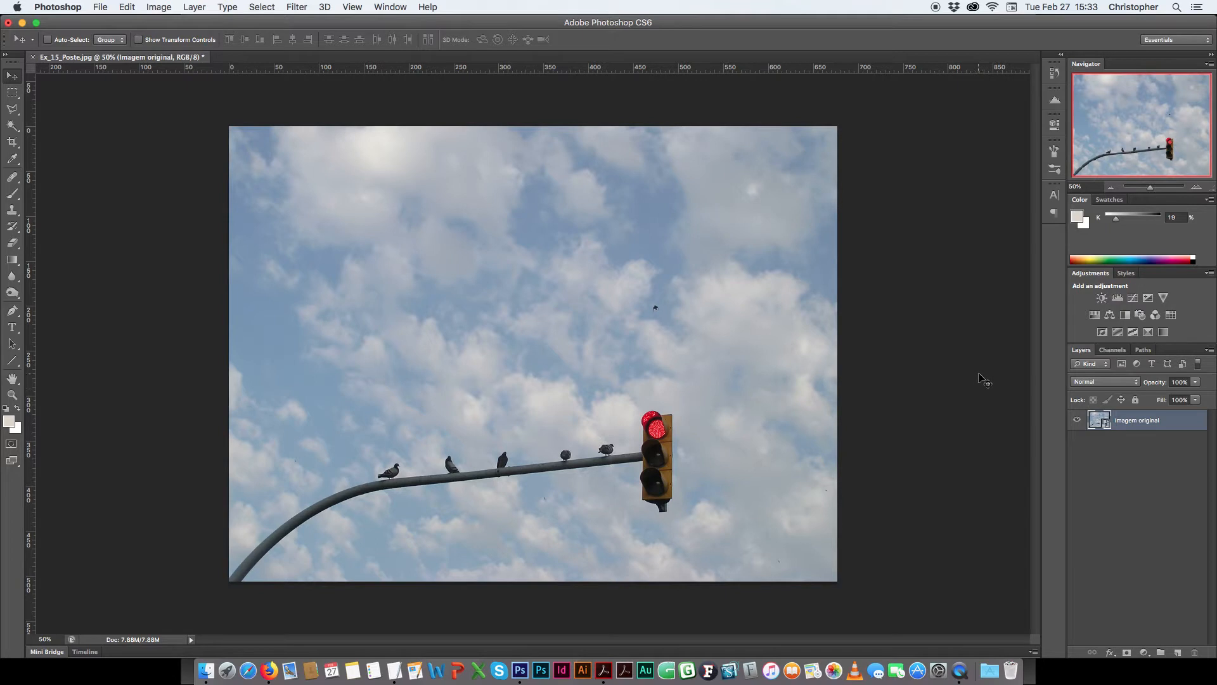
Step: Duplicate the "Imagem original" layer and rename the copy "Imagem tratada"
{"action": "left_click_drag", "start_coordinate": [1146, 428], "coordinate": [1180, 652]}
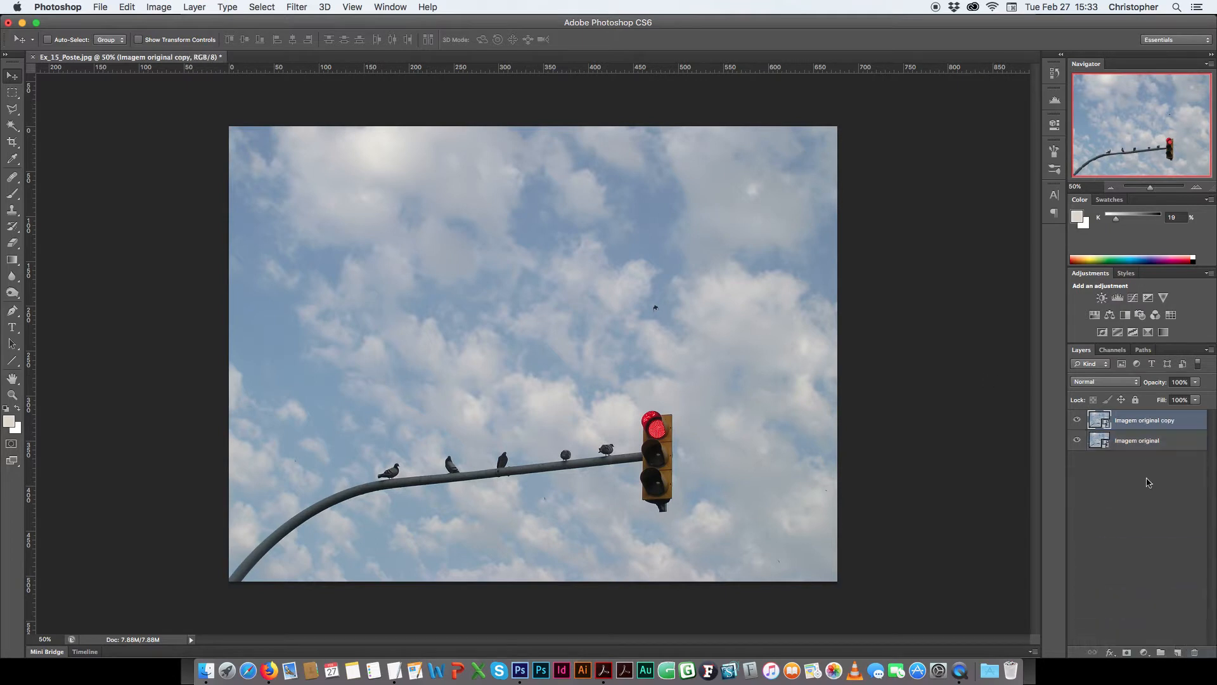
{"action": "double_click", "coordinate": [1139, 422]}
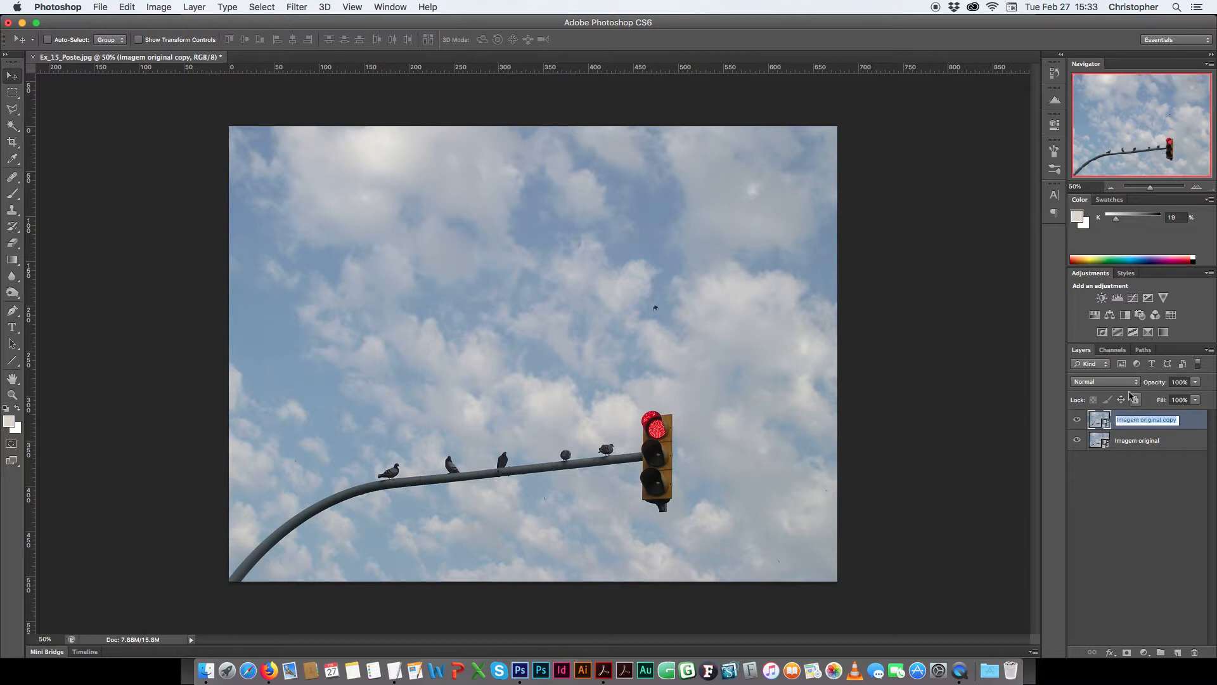
{"action": "type", "text": "u"}
{"action": "type", "text": "magem tratada"}
{"action": "key", "text": "Return"}
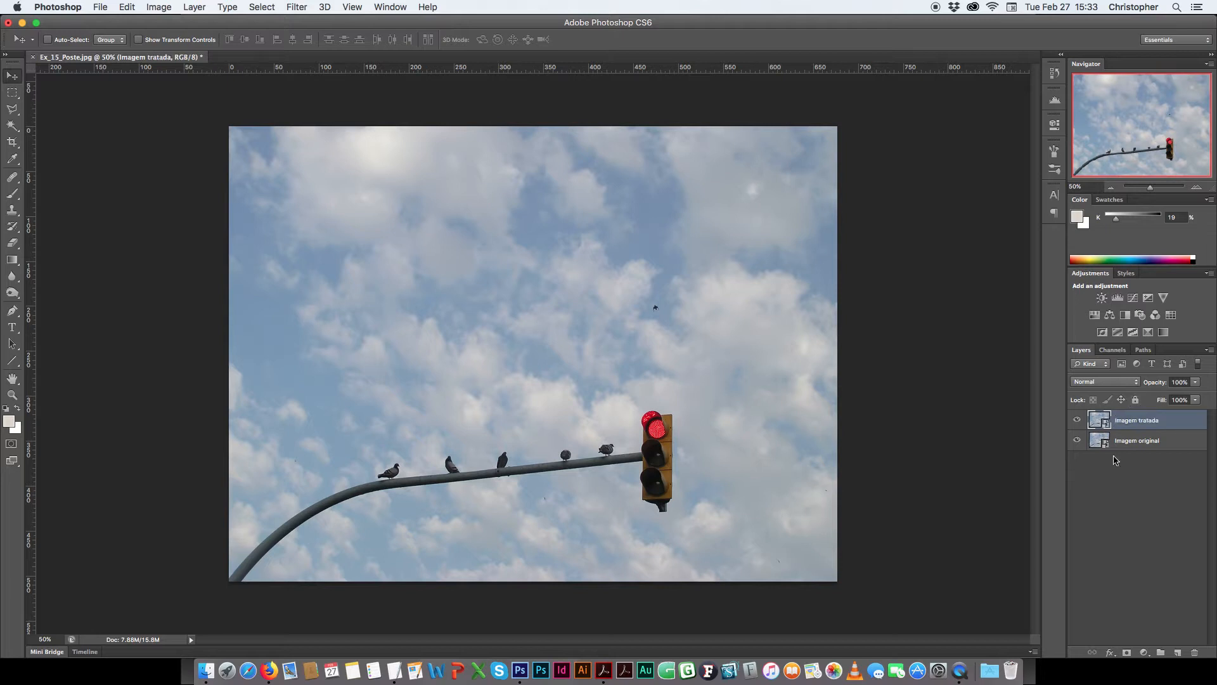
Step: Rasterize the "Imagem tratada" layer and hide the "Imagem original" layer
{"action": "right_click", "coordinate": [1173, 423]}
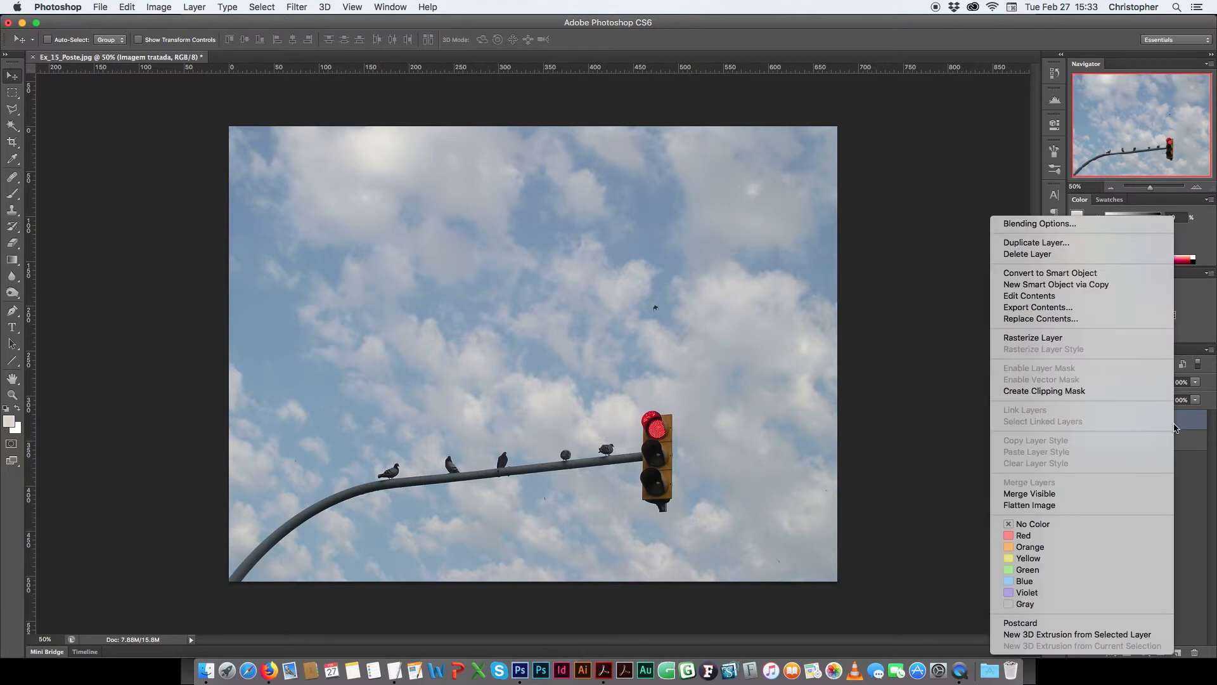
{"action": "left_click", "coordinate": [1032, 340]}
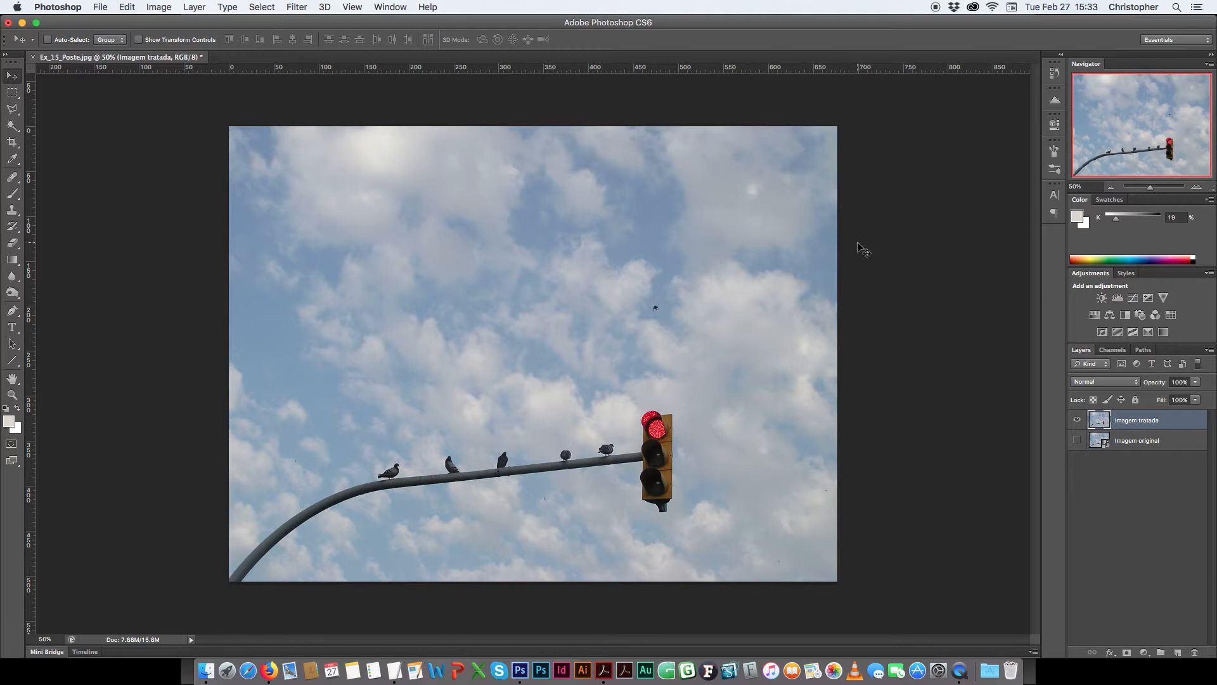
Step: Remove the traffic light with the Clone Stamp tool and a 200 px brush, sampling the clouds just above it
{"action": "key", "text": "super+1"}
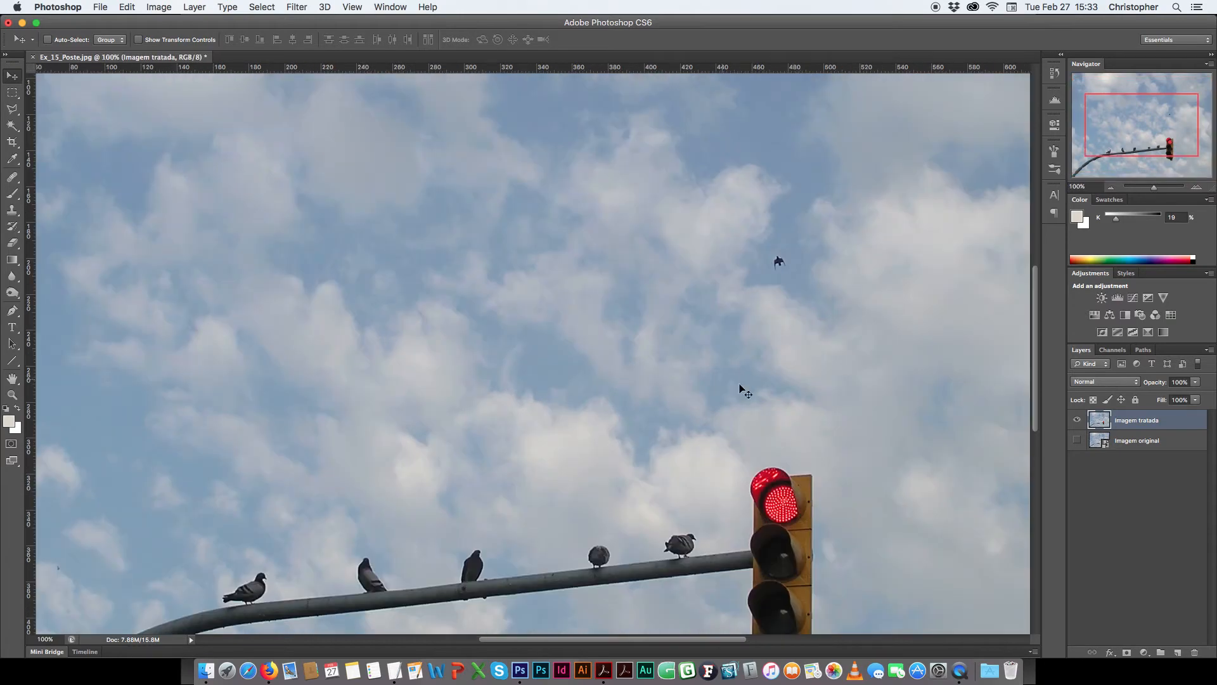
{"action": "left_click_drag", "start_coordinate": [765, 419], "coordinate": [649, 317]}
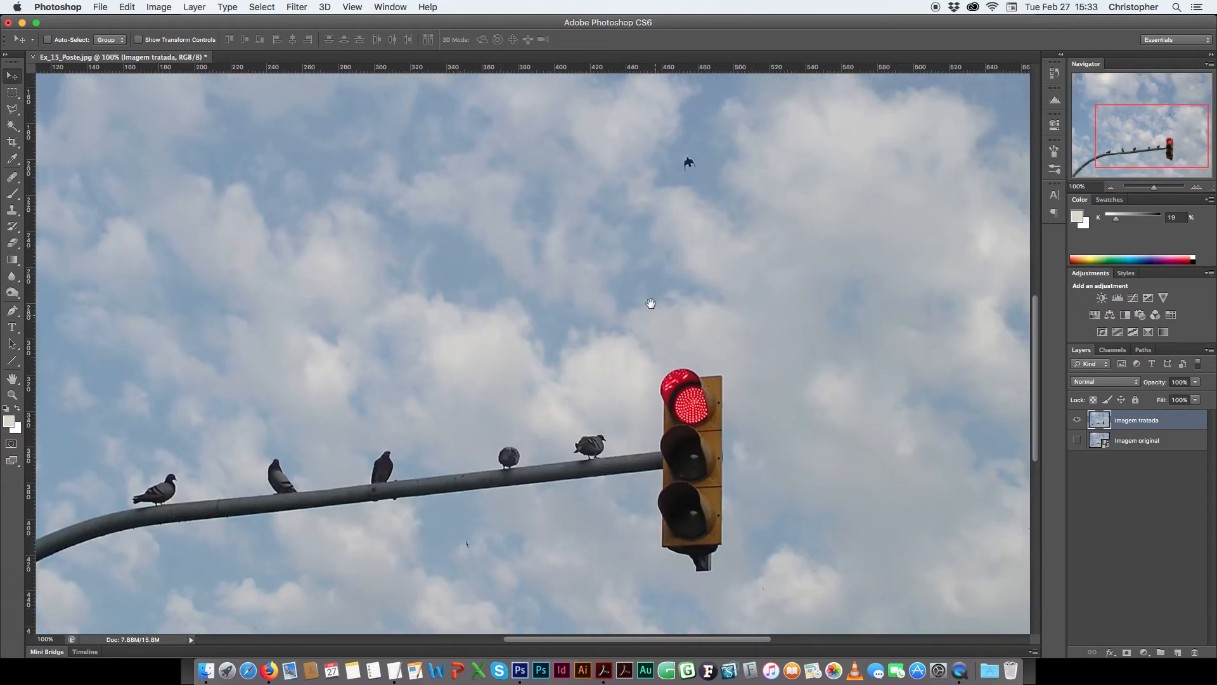
{"action": "key", "text": "super+minus"}
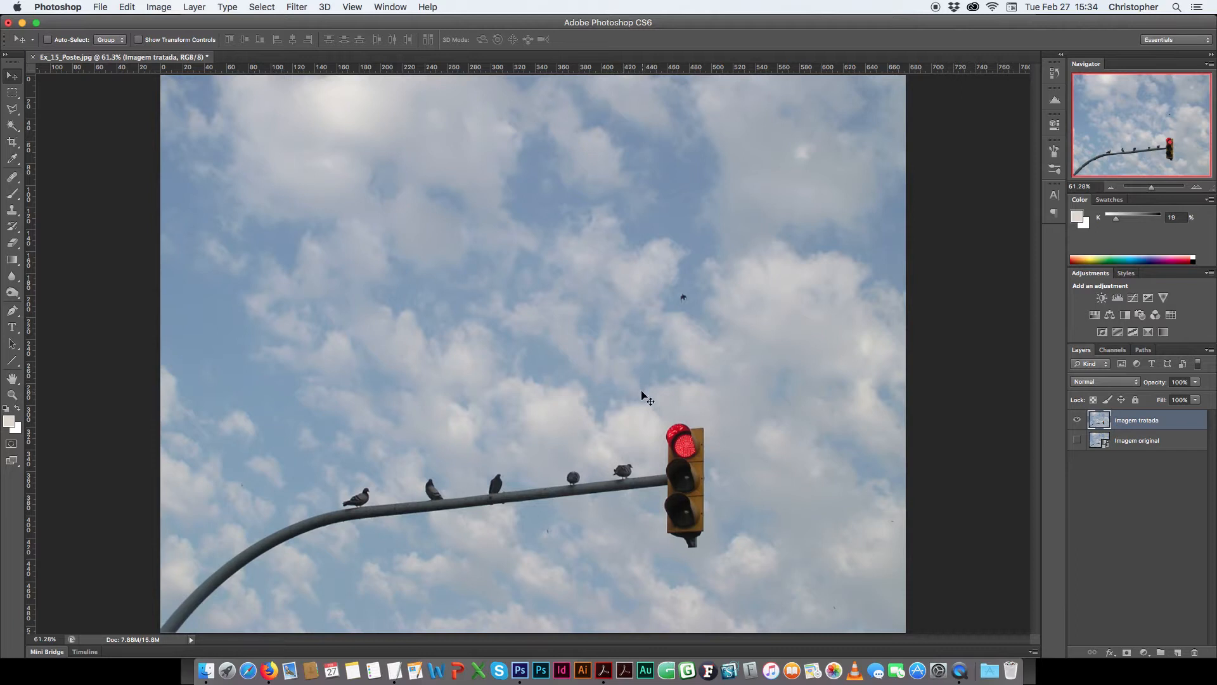
{"action": "left_click", "coordinate": [14, 211]}
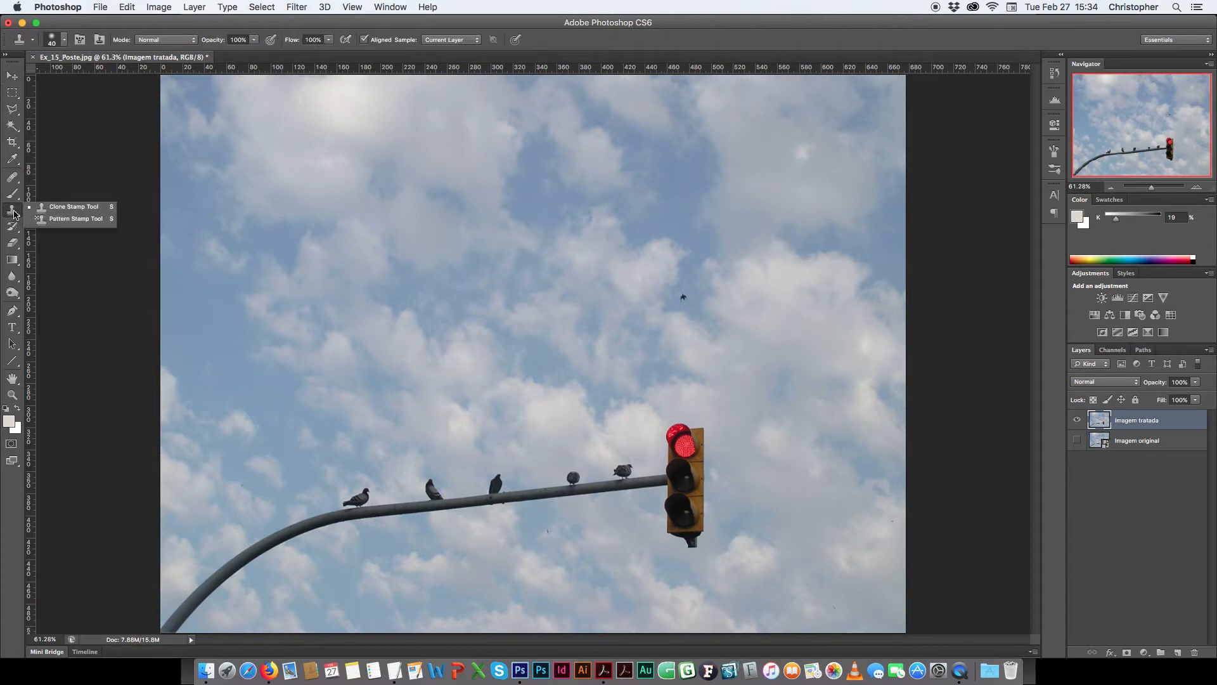
{"action": "left_click", "coordinate": [46, 212]}
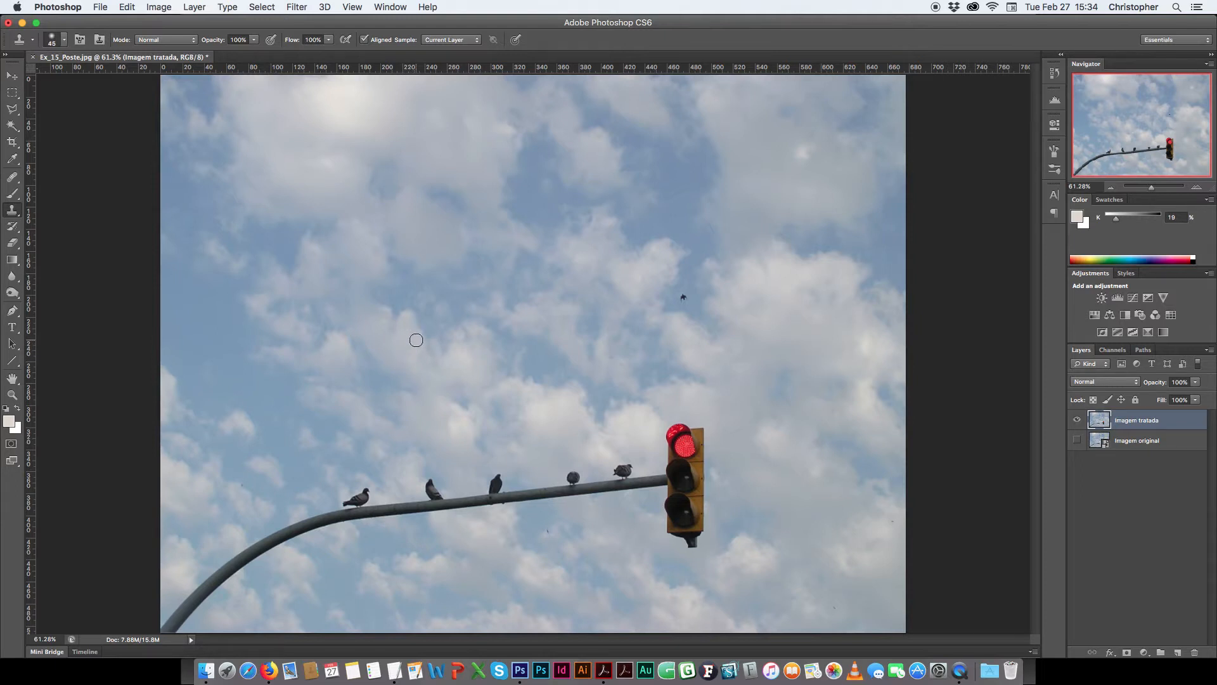
{"action": "key", "text": "bracketright"}
{"action": "key", "text": "bracketright"}
{"action": "key", "text": "bracketright"}
{"action": "key", "text": "bracketright"}
{"action": "key", "text": "bracketright"}
{"action": "key", "text": "bracketright"}
{"action": "key", "text": "bracketright"}
{"action": "key", "text": "bracketright"}
{"action": "left_click", "coordinate": [787, 372], "text": "alt"}
{"action": "mouse_move", "coordinate": [662, 481]}
{"action": "left_mouse_down"}
{"action": "mouse_move", "coordinate": [667, 494]}
{"action": "mouse_move", "coordinate": [655, 495]}
{"action": "mouse_move", "coordinate": [690, 511]}
{"action": "mouse_move", "coordinate": [678, 521]}
{"action": "mouse_move", "coordinate": [695, 475]}
{"action": "mouse_move", "coordinate": [677, 440]}
{"action": "mouse_move", "coordinate": [700, 451]}
{"action": "left_mouse_up"}
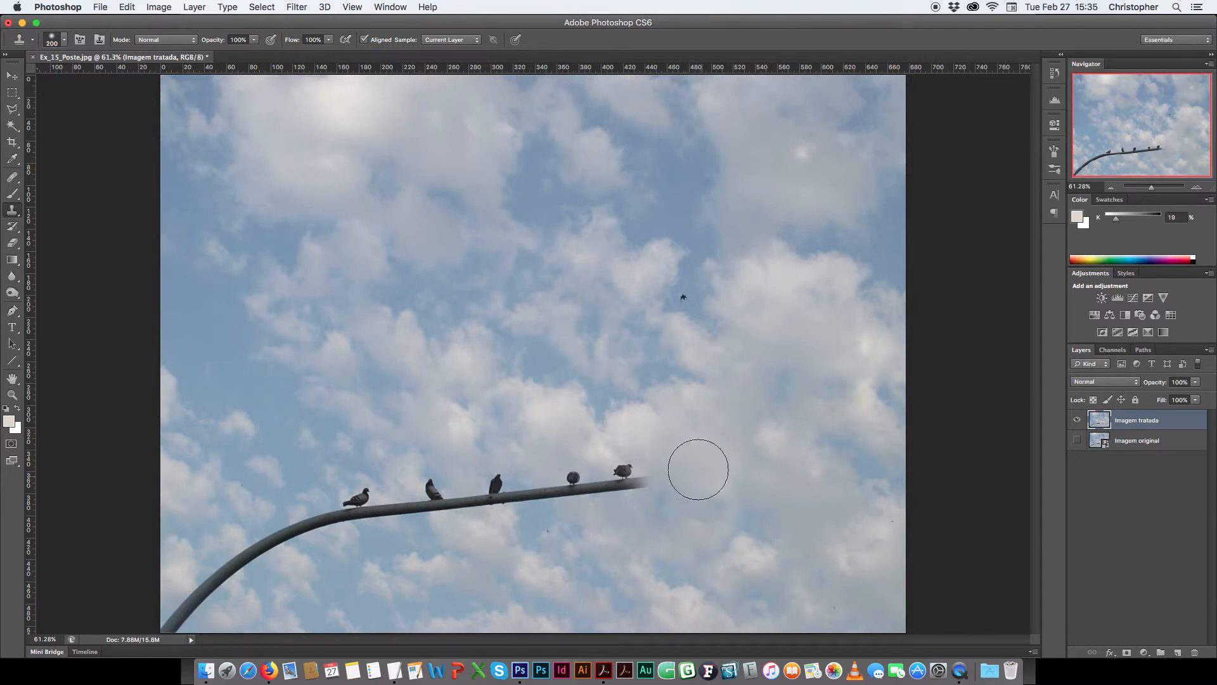
Step: Try cloning clouds over the sky near the flying bird, and undo those strokes
{"action": "left_click_drag", "start_coordinate": [777, 371], "coordinate": [771, 347]}
{"action": "key", "text": "alt+super+z"}
{"action": "key", "text": "alt+super+z"}
{"action": "key", "text": "alt+super+z"}
{"action": "key", "text": "alt+super+z"}
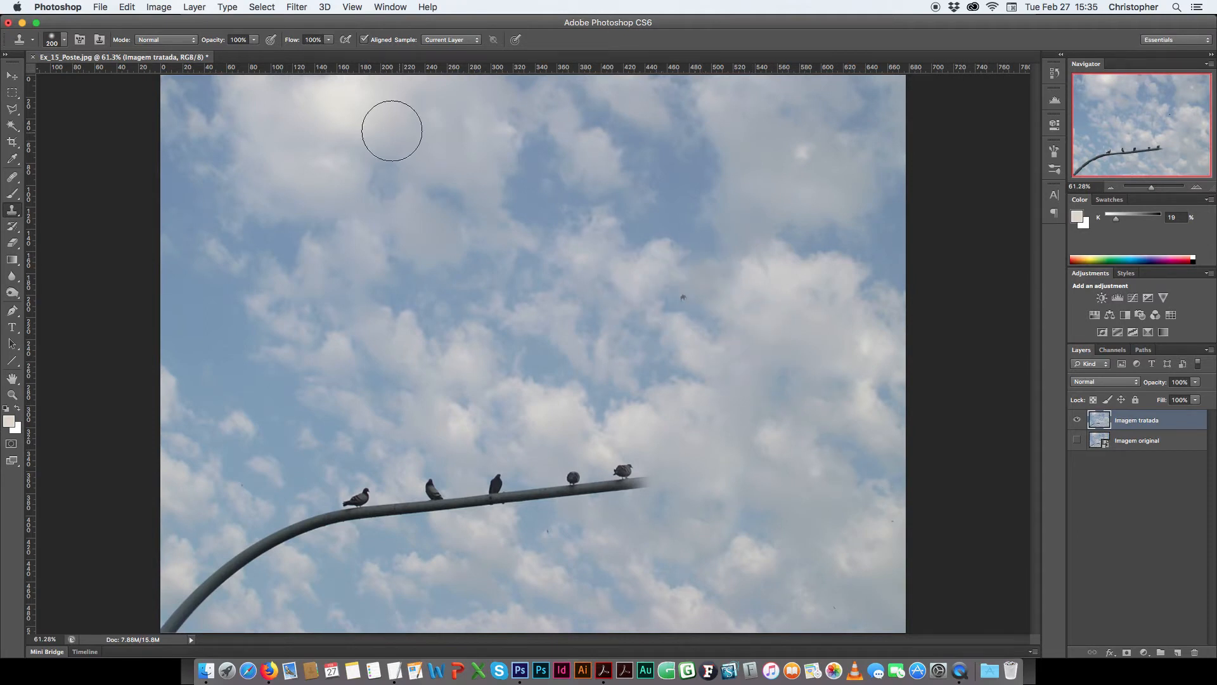
{"action": "key", "text": "alt+super+z"}
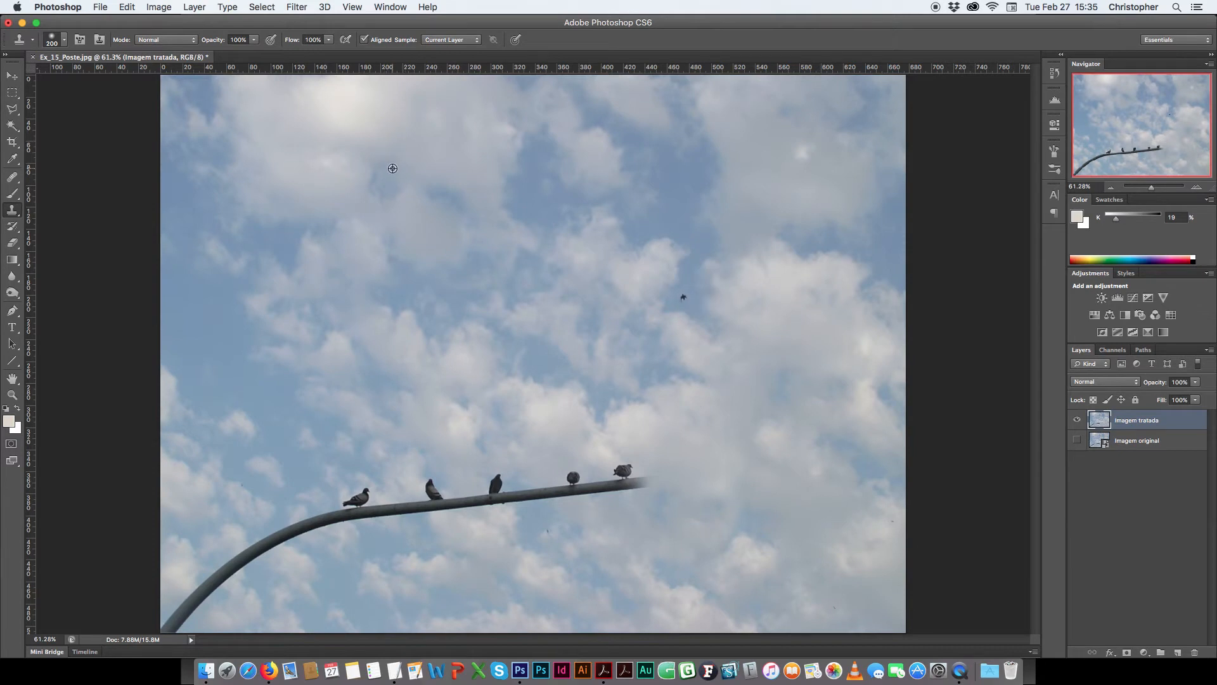
Step: Clone clouds from the upper-left sky over the outer end of the pole and the three birds nearest the removed traffic light
{"action": "left_click", "coordinate": [401, 170], "text": "alt"}
{"action": "left_click_drag", "start_coordinate": [619, 487], "coordinate": [607, 470]}
{"action": "key", "text": "alt+super+z"}
{"action": "mouse_move", "coordinate": [639, 457]}
{"action": "left_mouse_down"}
{"action": "mouse_move", "coordinate": [633, 489]}
{"action": "mouse_move", "coordinate": [646, 489]}
{"action": "mouse_move", "coordinate": [622, 475]}
{"action": "mouse_move", "coordinate": [577, 494]}
{"action": "mouse_move", "coordinate": [497, 495]}
{"action": "left_mouse_up"}
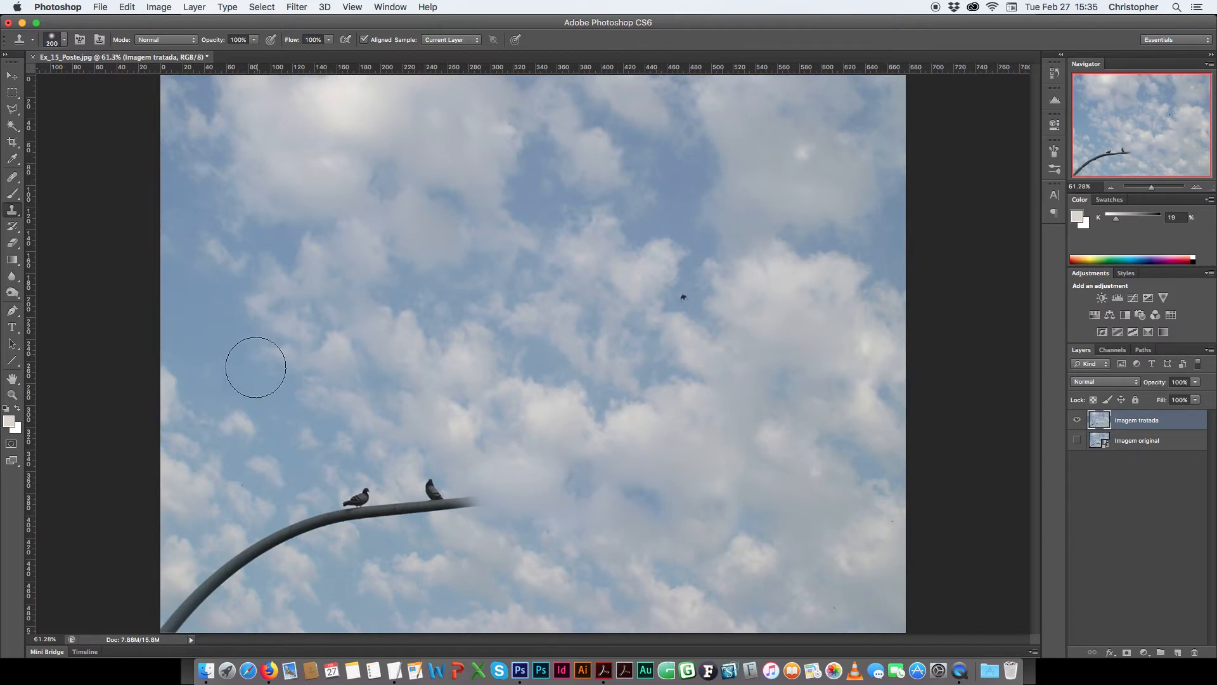
Step: Try cloning the small cloud above the pole's bend over the leftmost perched bird, and undo the stroke
{"action": "left_click", "coordinate": [235, 410], "text": "alt"}
{"action": "left_click_drag", "start_coordinate": [321, 472], "coordinate": [358, 489]}
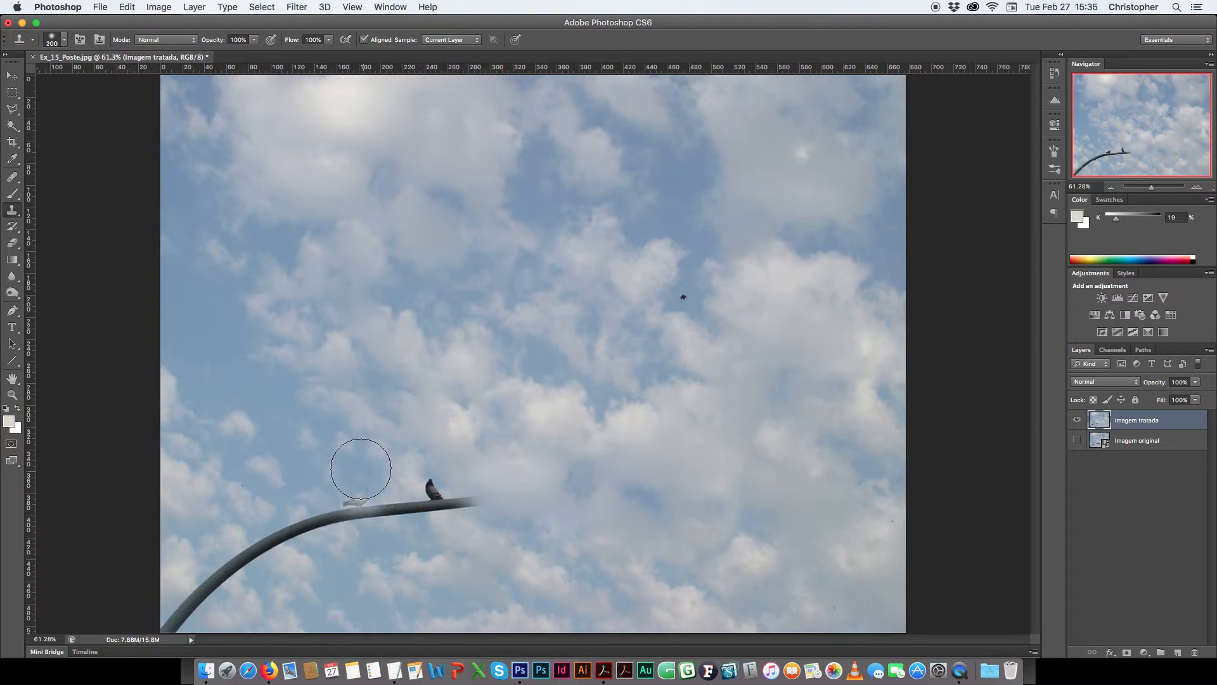
{"action": "key", "text": "super+z"}
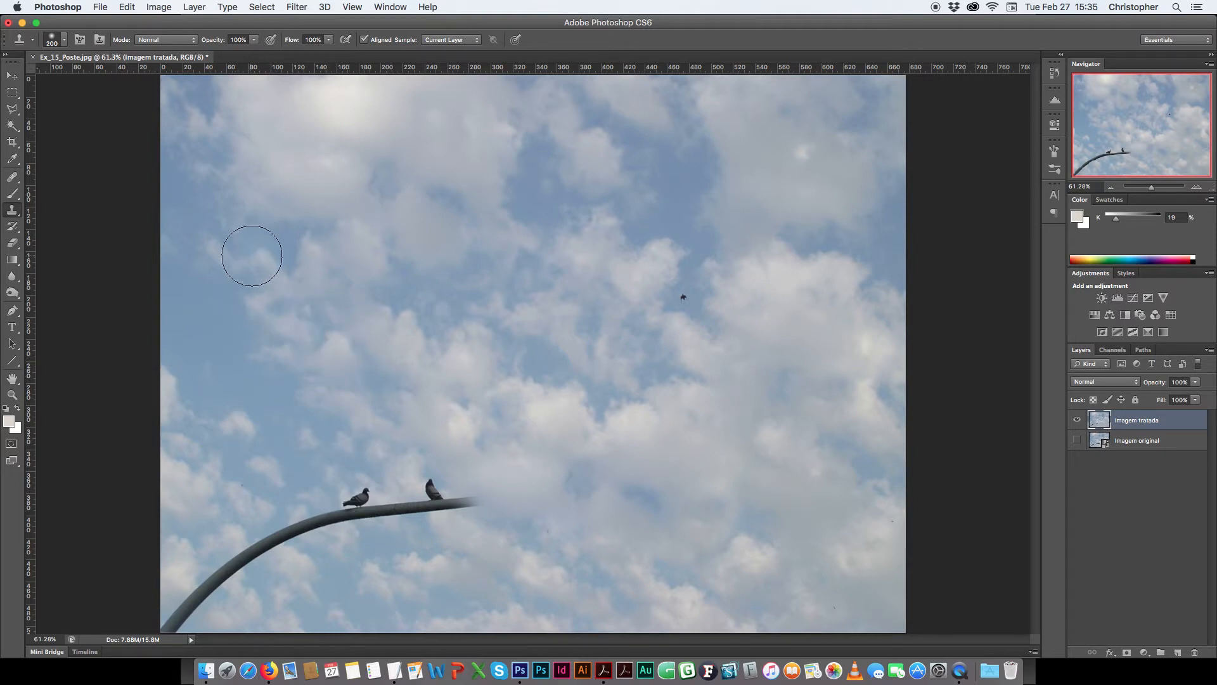
Step: Clone sky from the left side of the photo over the two remaining perched birds and the pole beneath them
{"action": "left_click", "coordinate": [274, 265], "text": "alt"}
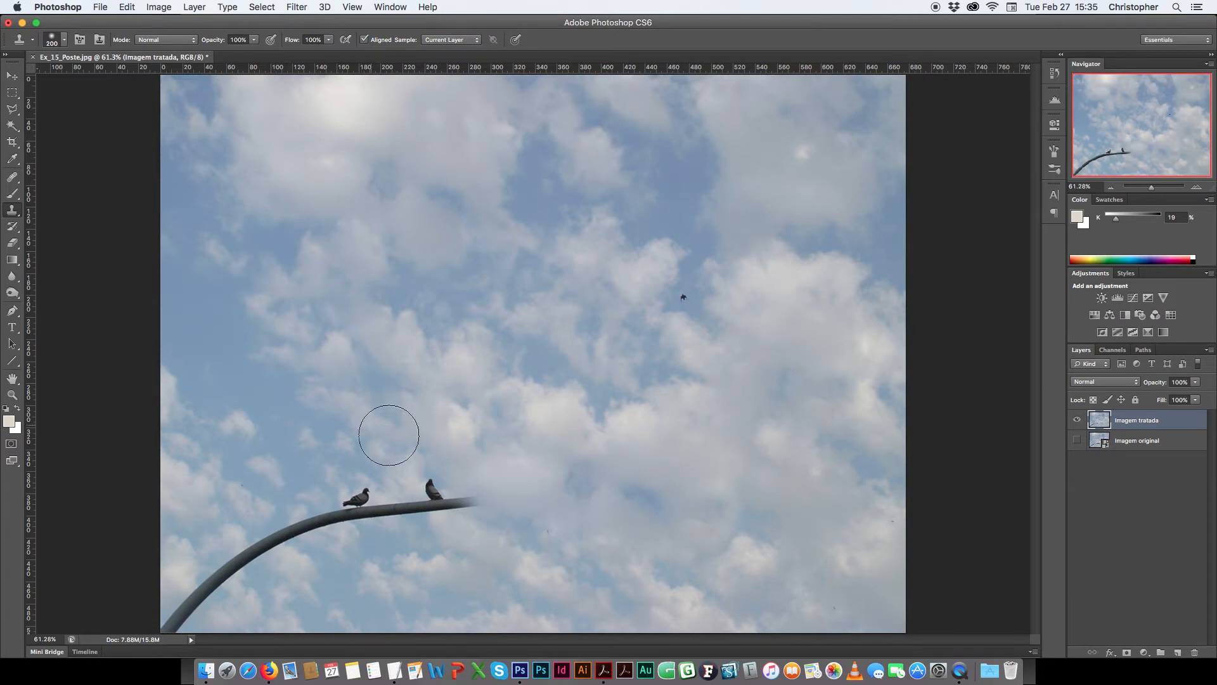
{"action": "mouse_move", "coordinate": [353, 483]}
{"action": "left_mouse_down"}
{"action": "mouse_move", "coordinate": [363, 501]}
{"action": "mouse_move", "coordinate": [394, 503]}
{"action": "mouse_move", "coordinate": [345, 497]}
{"action": "mouse_move", "coordinate": [475, 497]}
{"action": "left_mouse_up"}
{"action": "key", "text": "super+z"}
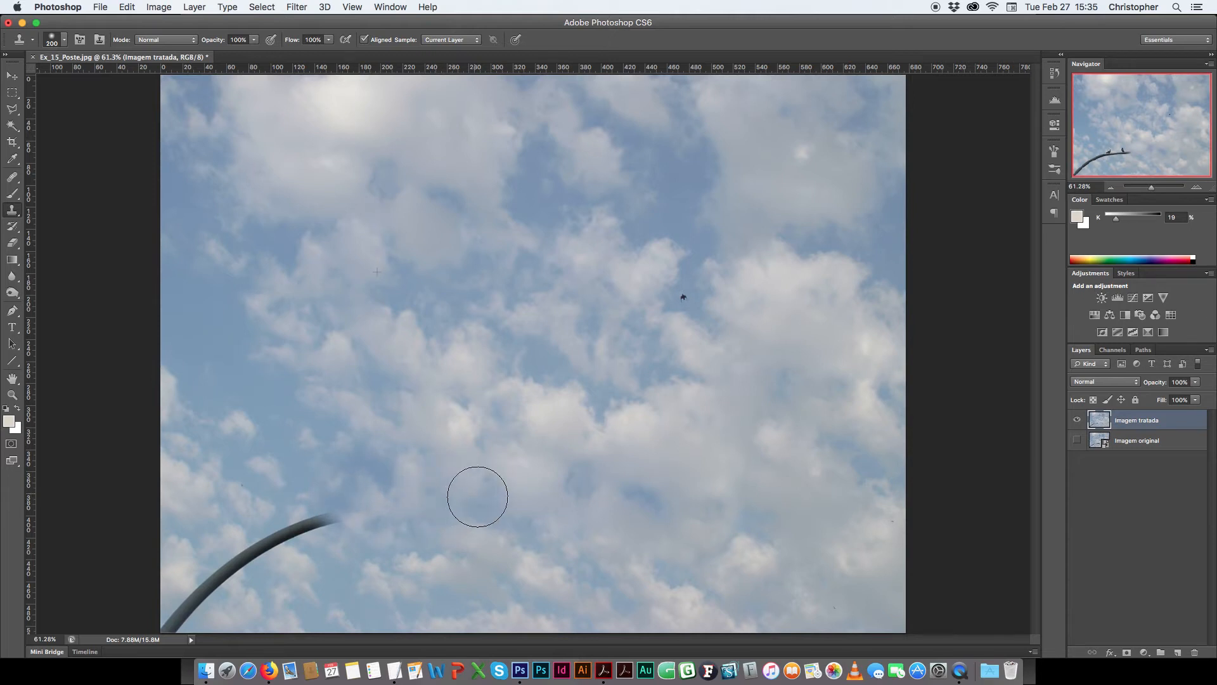
{"action": "mouse_move", "coordinate": [345, 508]}
{"action": "left_mouse_down"}
{"action": "mouse_move", "coordinate": [315, 497]}
{"action": "mouse_move", "coordinate": [307, 519]}
{"action": "left_mouse_up"}
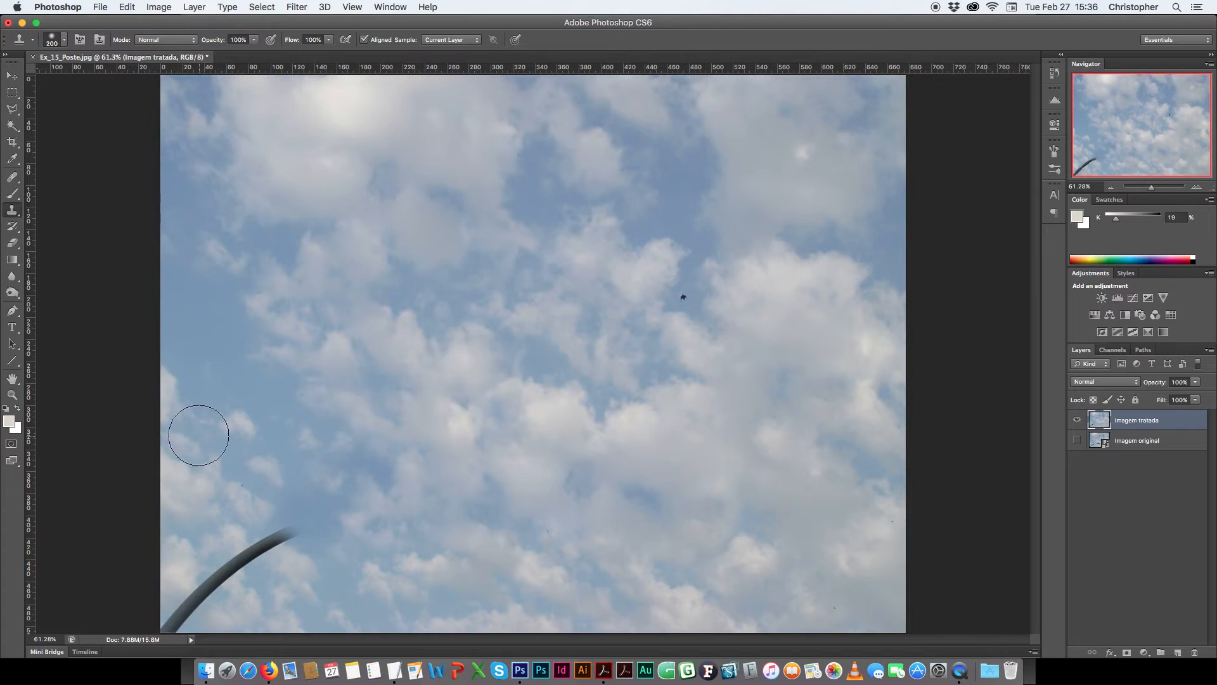
Step: Clone clouds from the lower sky over the remaining curved section of pole in the photo's lower-left corner
{"action": "left_click", "coordinate": [531, 551], "text": "alt"}
{"action": "left_click", "coordinate": [272, 536]}
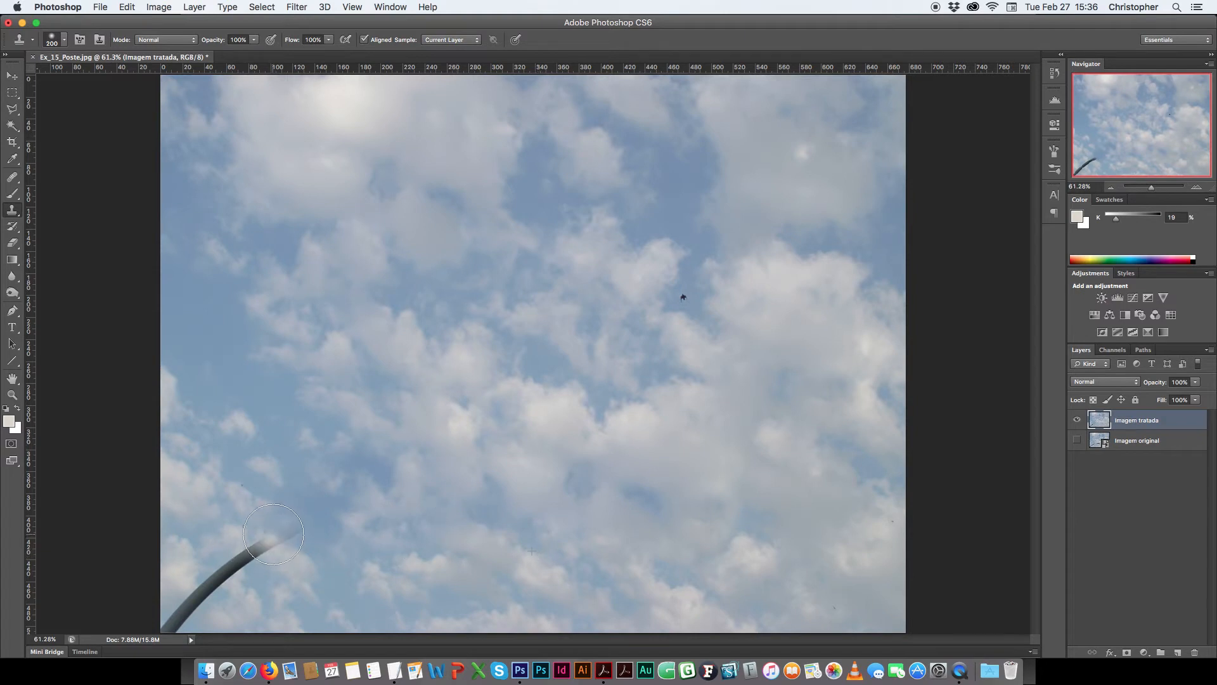
{"action": "mouse_move", "coordinate": [285, 531]}
{"action": "left_mouse_down"}
{"action": "mouse_move", "coordinate": [241, 548]}
{"action": "mouse_move", "coordinate": [204, 591]}
{"action": "left_mouse_up"}
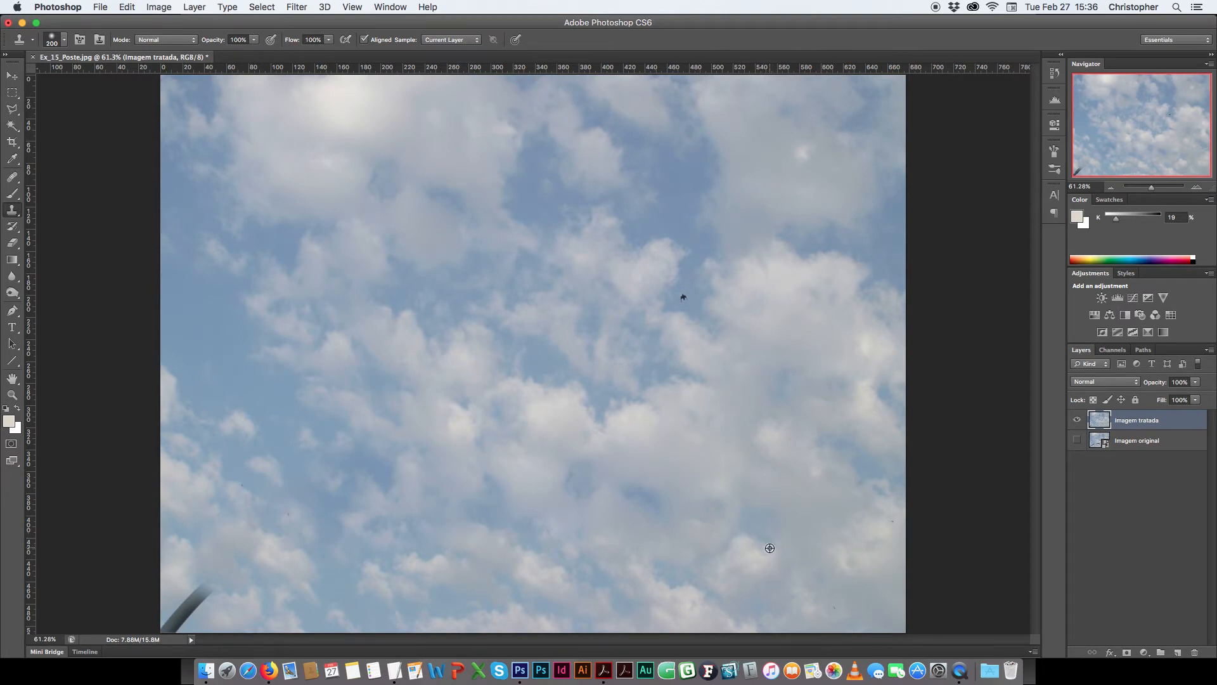
{"action": "left_click", "coordinate": [770, 548], "text": "alt"}
{"action": "left_click", "coordinate": [202, 586]}
{"action": "mouse_move", "coordinate": [202, 586]}
{"action": "left_mouse_down"}
{"action": "mouse_move", "coordinate": [199, 576]}
{"action": "mouse_move", "coordinate": [172, 619]}
{"action": "mouse_move", "coordinate": [170, 608]}
{"action": "left_mouse_up"}
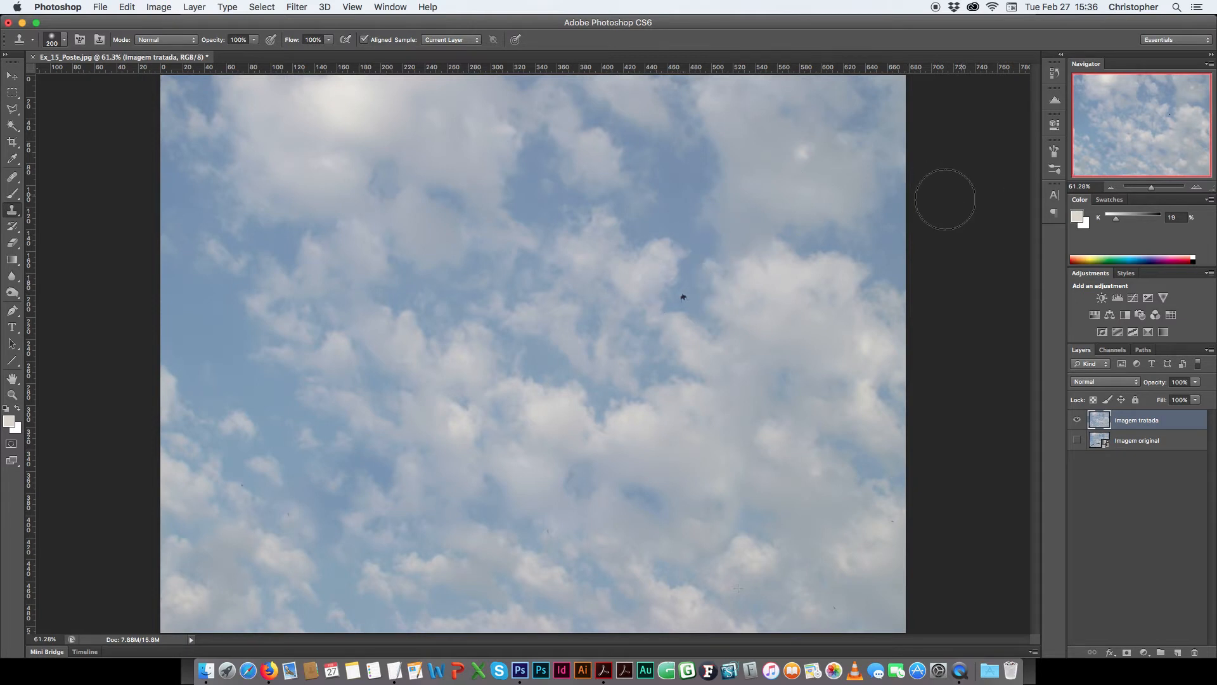
Step: Clone the blue sky just above the small flying bird over the bird, using a 30 px brush
{"action": "key", "text": "bracketleft"}
{"action": "key", "text": "bracketleft"}
{"action": "key", "text": "bracketleft"}
{"action": "key", "text": "bracketleft"}
{"action": "key", "text": "bracketleft"}
{"action": "key", "text": "bracketleft"}
{"action": "key", "text": "bracketleft"}
{"action": "key", "text": "super+plus"}
{"action": "key", "text": "super+plus"}
{"action": "key", "text": "super+plus"}
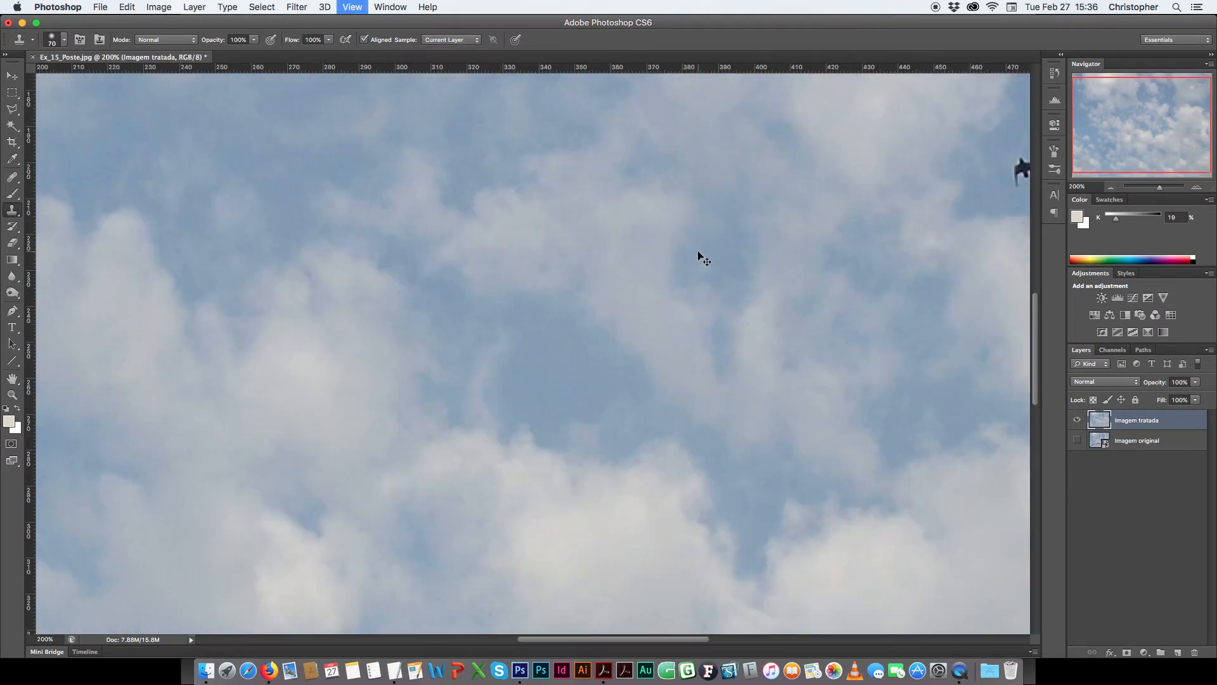
{"action": "left_click_drag", "start_coordinate": [763, 292], "coordinate": [359, 405]}
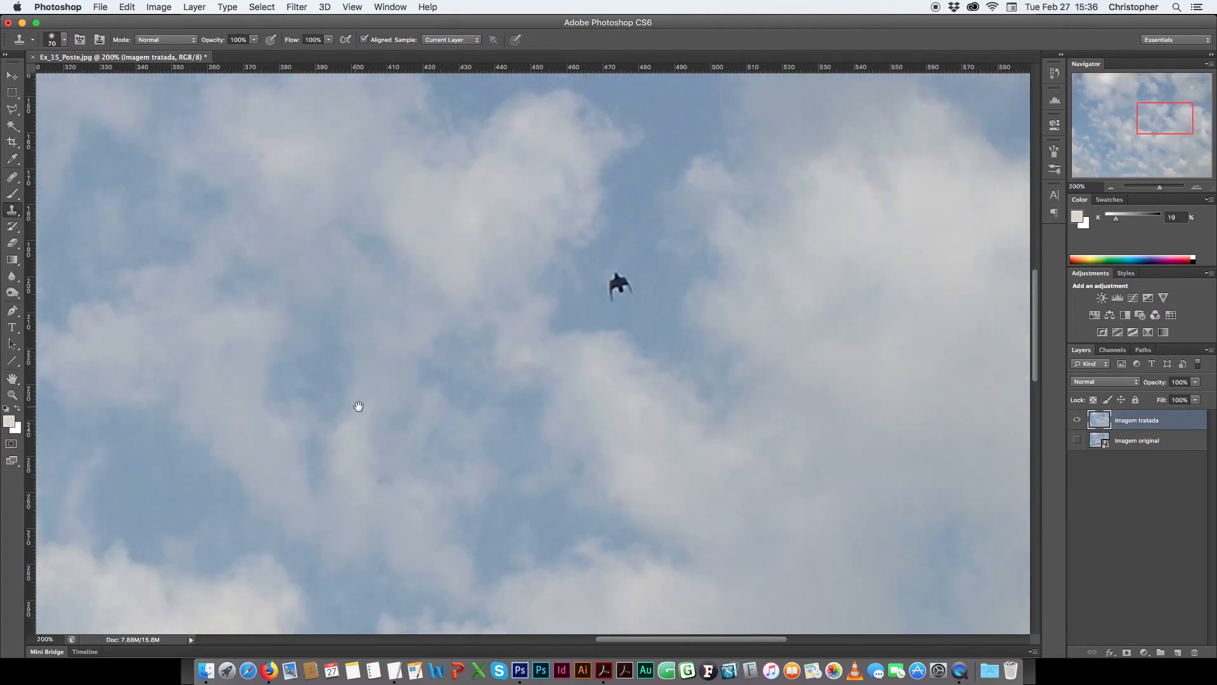
{"action": "key", "text": "bracketleft"}
{"action": "key", "text": "bracketleft"}
{"action": "key", "text": "bracketleft"}
{"action": "key", "text": "bracketleft"}
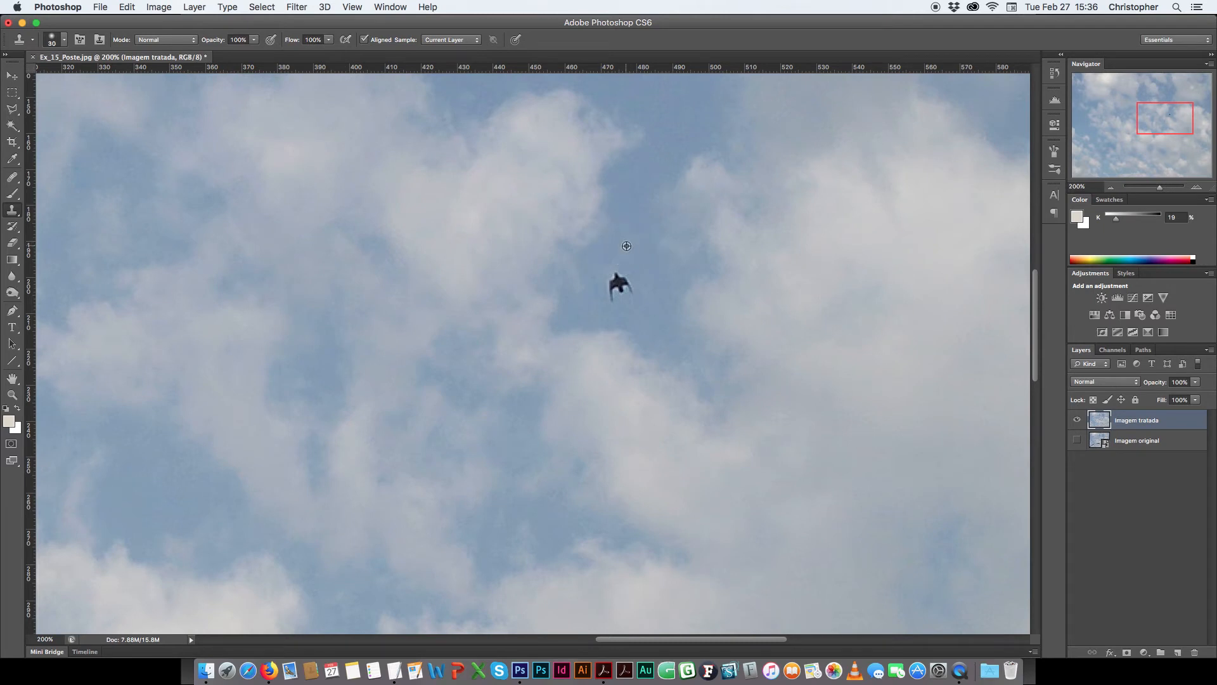
{"action": "left_click", "coordinate": [633, 227], "text": "alt"}
{"action": "left_click_drag", "start_coordinate": [614, 282], "coordinate": [619, 281]}
Step: Clone nearby clouds over the two small dark specks in the lower-left part of the photo
{"action": "key", "text": "super+0"}
{"action": "key", "text": "z"}
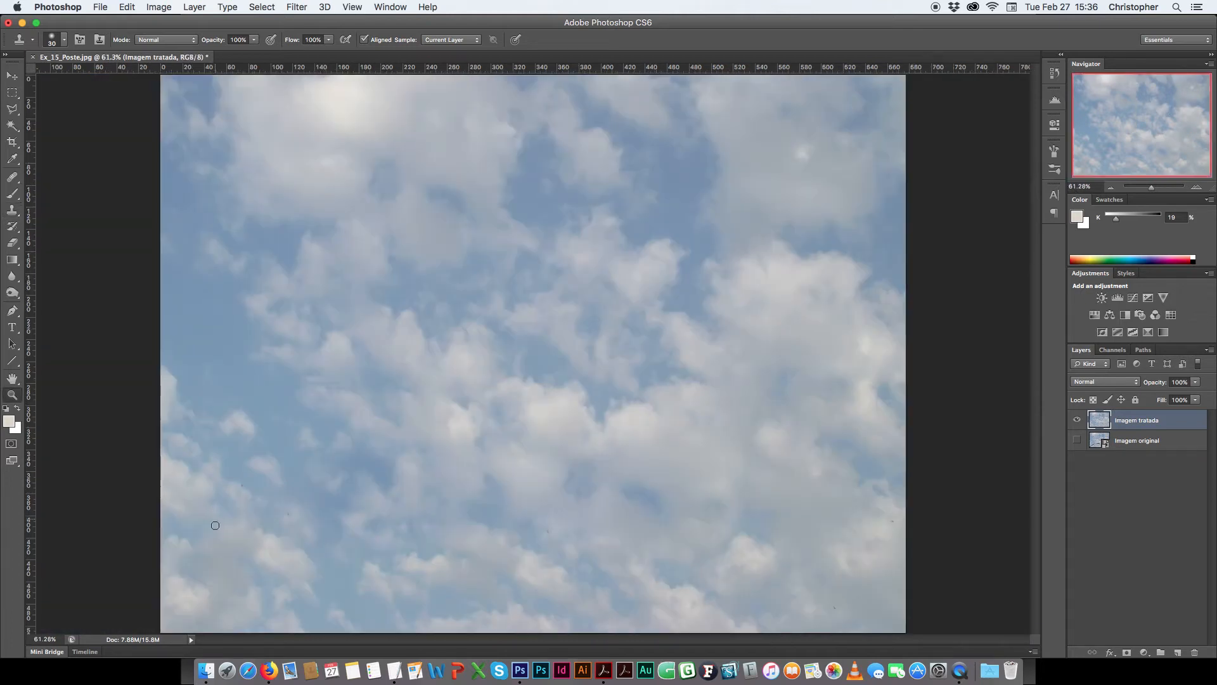
{"action": "mouse_move", "coordinate": [218, 461]}
{"action": "left_mouse_down"}
{"action": "mouse_move", "coordinate": [288, 457]}
{"action": "mouse_move", "coordinate": [274, 448]}
{"action": "left_mouse_up"}
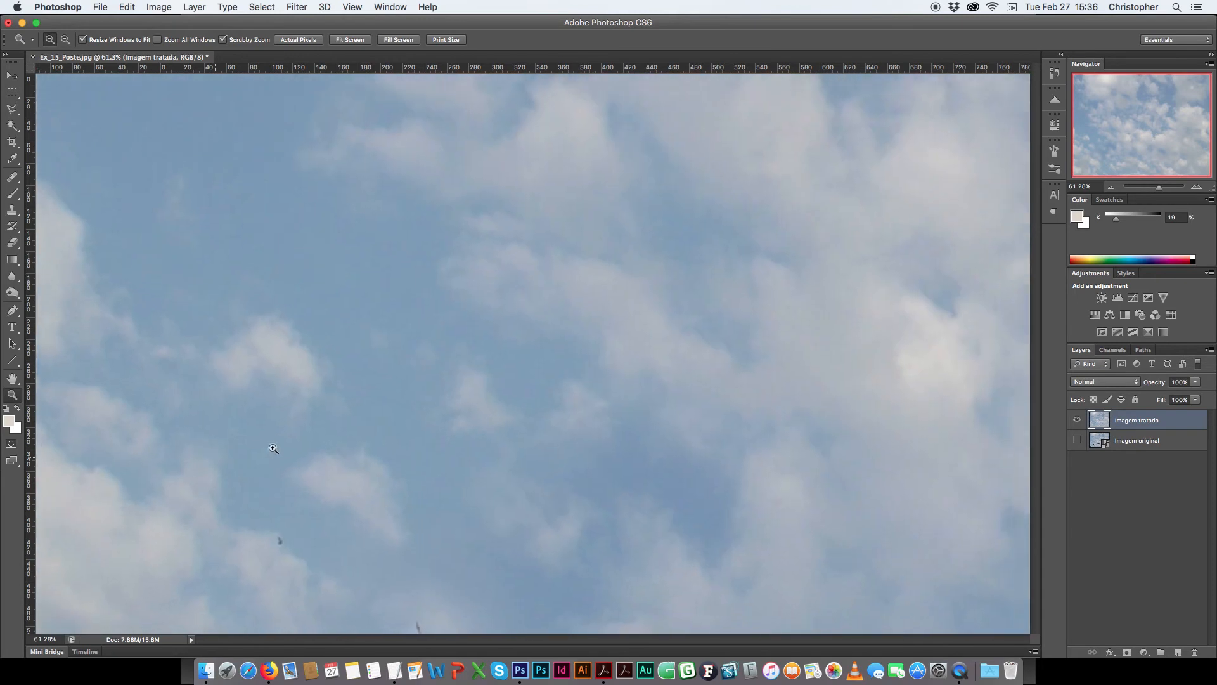
{"action": "left_click_drag", "start_coordinate": [410, 535], "coordinate": [457, 334]}
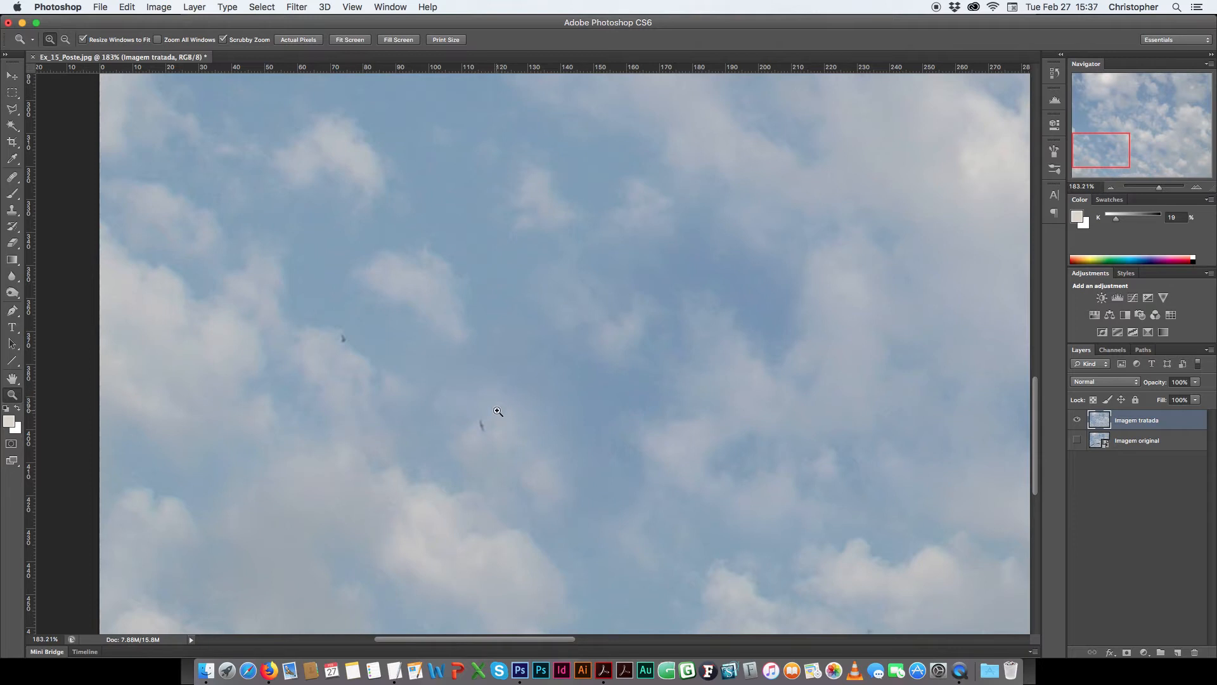
{"action": "key", "text": "s"}
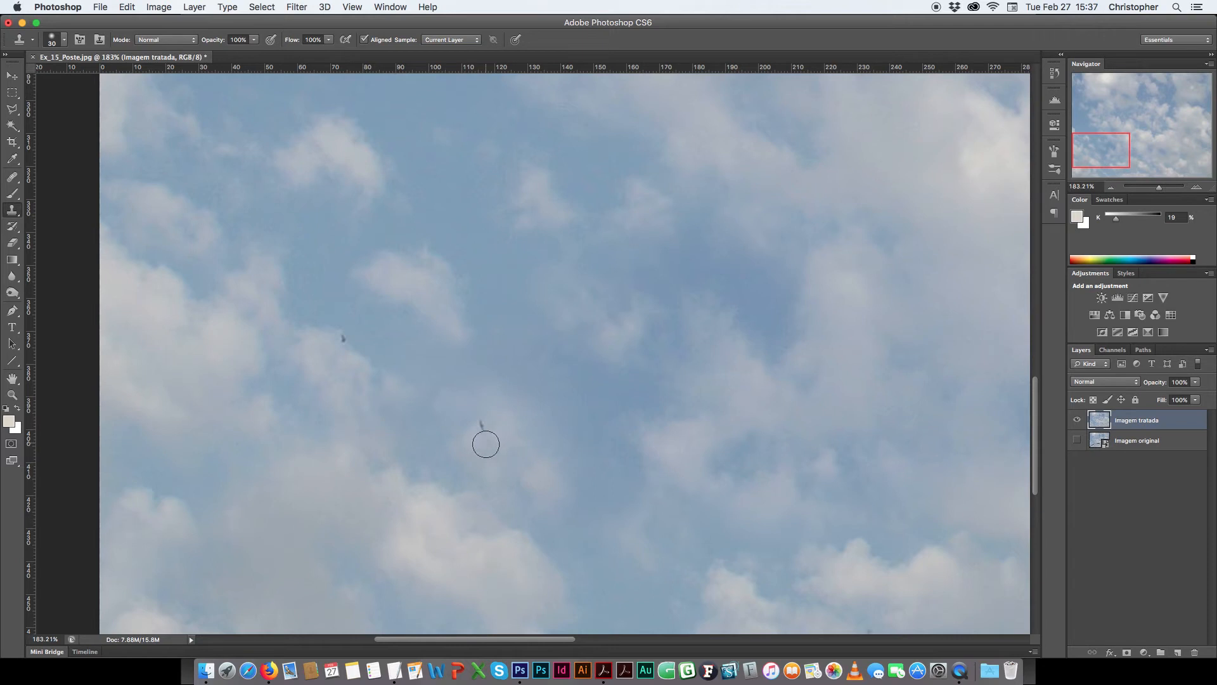
{"action": "left_click", "coordinate": [500, 438], "text": "alt"}
{"action": "left_click", "coordinate": [481, 424]}
{"action": "left_click", "coordinate": [342, 338]}
{"action": "key", "text": "super+0"}
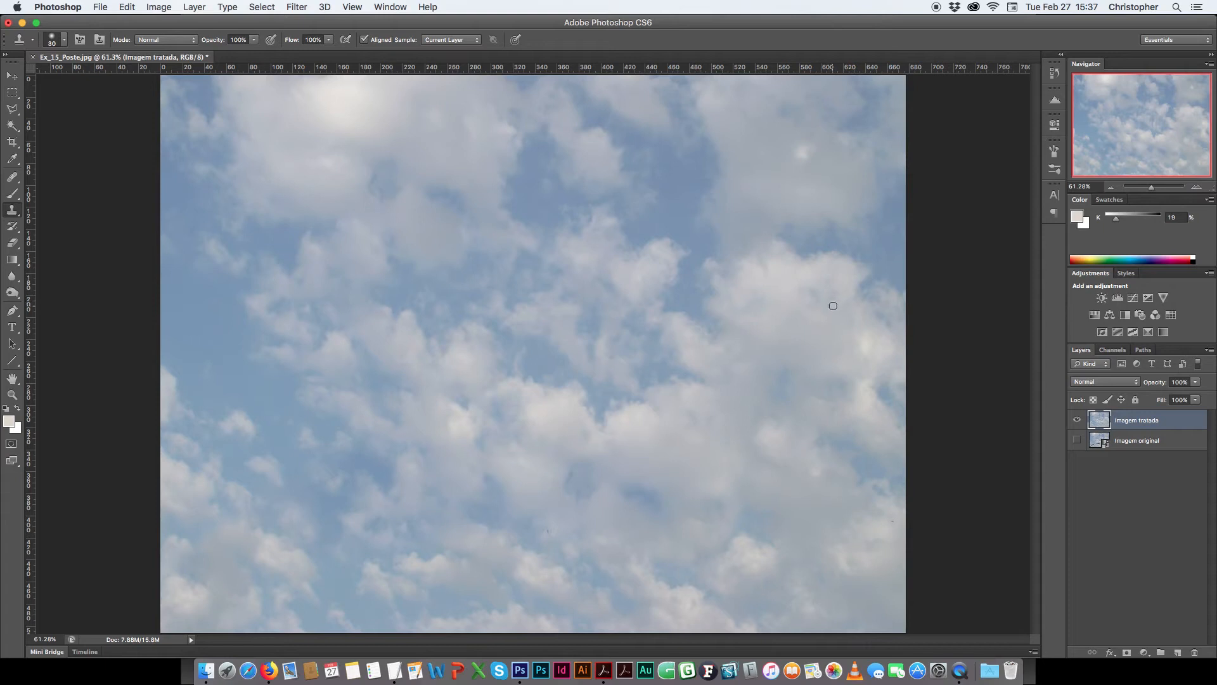
Step: Show the Imagem original layer and toggle Imagem tratada to compare before and after, leaving Imagem tratada hidden
{"action": "key", "text": "super+minus"}
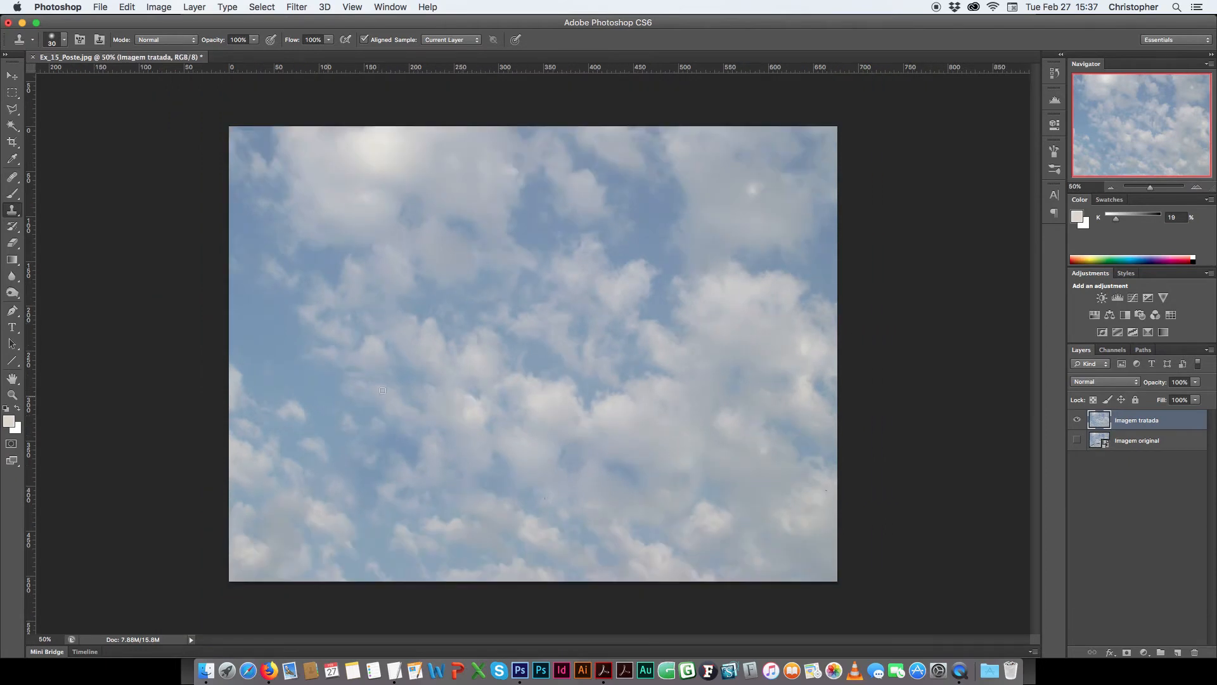
{"action": "left_click", "coordinate": [1076, 439]}
{"action": "left_click", "coordinate": [1077, 420]}
{"action": "left_click", "coordinate": [1077, 420]}
{"action": "left_click", "coordinate": [1077, 420]}
{"action": "left_click", "coordinate": [1078, 420]}
{"action": "left_click", "coordinate": [1078, 420]}
{"action": "left_click", "coordinate": [1079, 421]}
{"action": "left_click", "coordinate": [1078, 420]}
{"action": "left_click", "coordinate": [1078, 420]}
{"action": "left_click", "coordinate": [1078, 420]}
{"action": "left_click", "coordinate": [1078, 420]}
{"action": "left_click", "coordinate": [1078, 420]}
{"action": "left_click", "coordinate": [1079, 420]}
{"action": "left_click", "coordinate": [1078, 420]}
{"action": "left_click", "coordinate": [1079, 422]}
{"action": "left_click", "coordinate": [1078, 421]}
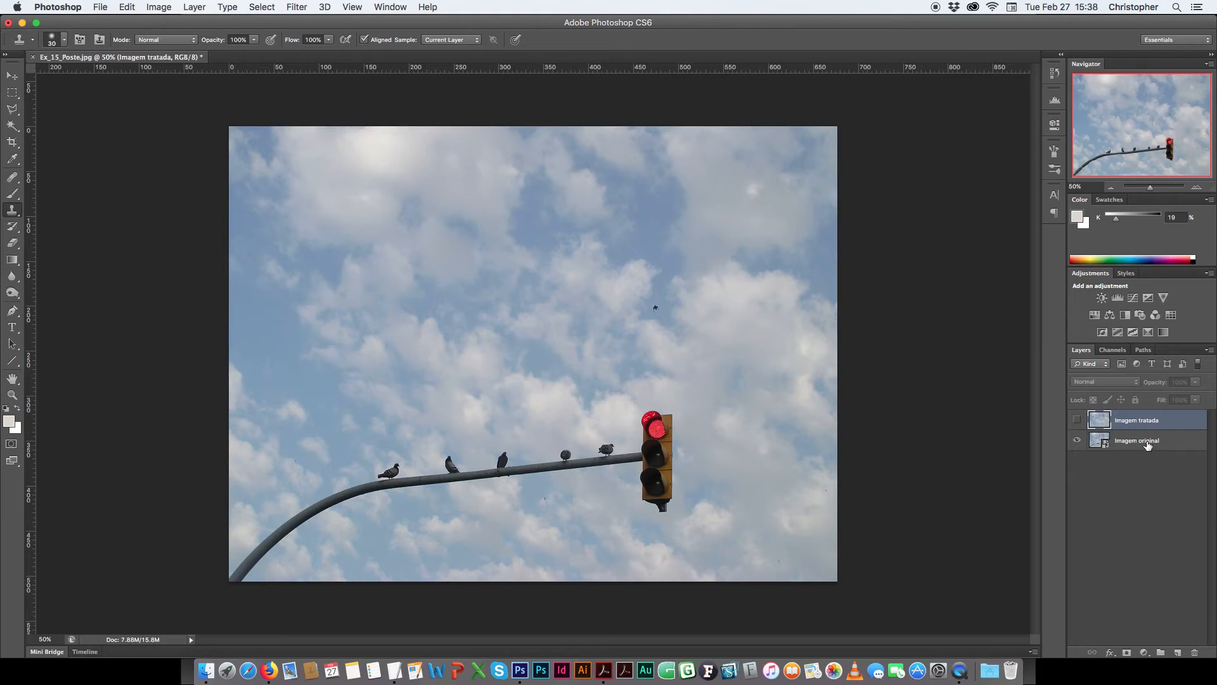
Step: Create a rasterized duplicate of the Imagem original layer named Sensível ao conteúdo
{"action": "left_click", "coordinate": [1146, 445]}
{"action": "left_click_drag", "start_coordinate": [1145, 446], "coordinate": [1175, 649]}
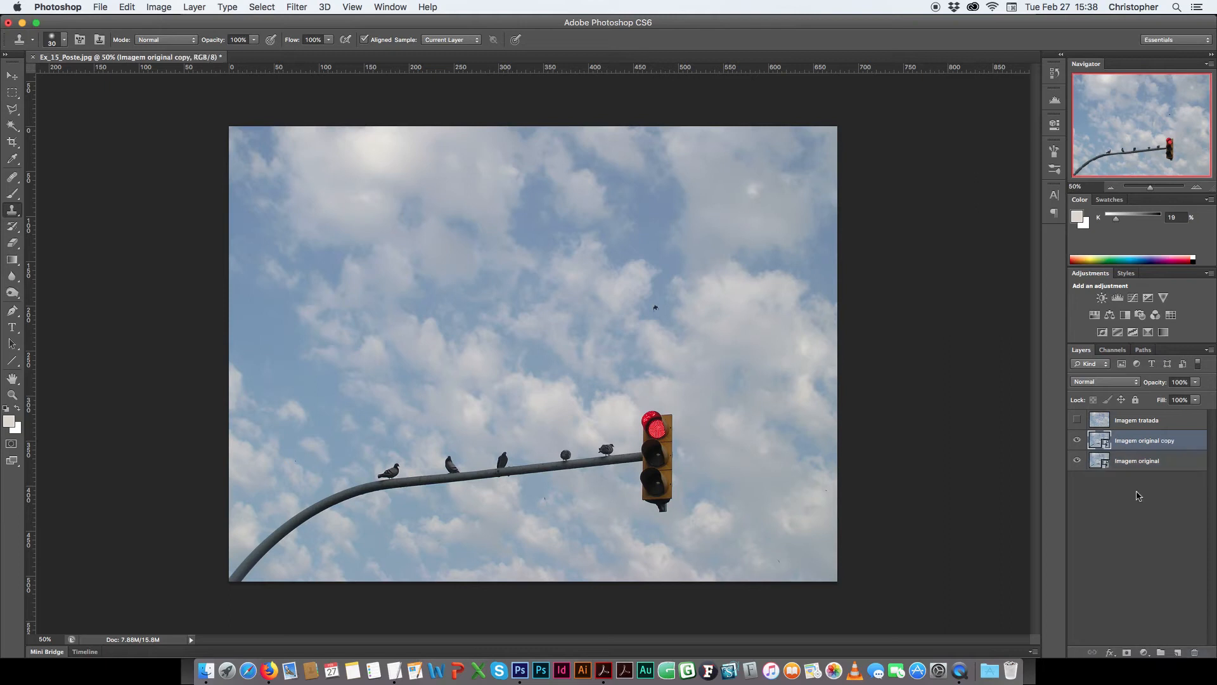
{"action": "double_click", "coordinate": [1130, 439]}
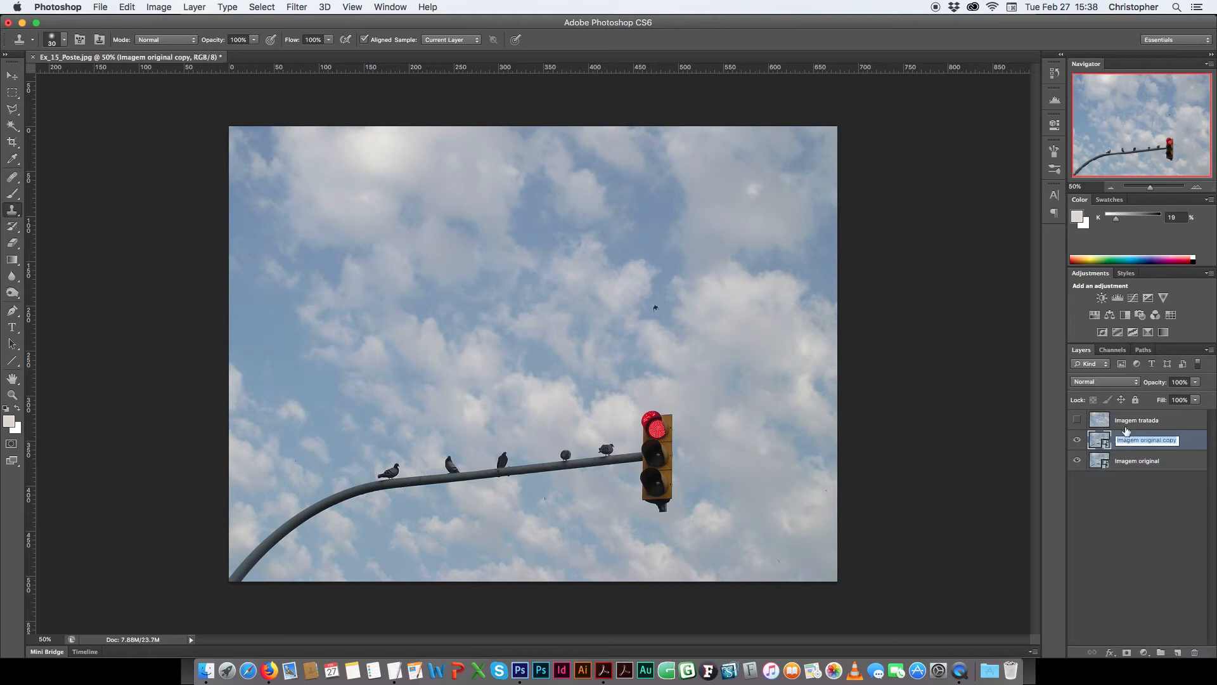
{"action": "type", "text": "Sensível ao co"}
{"action": "key", "text": "Return"}
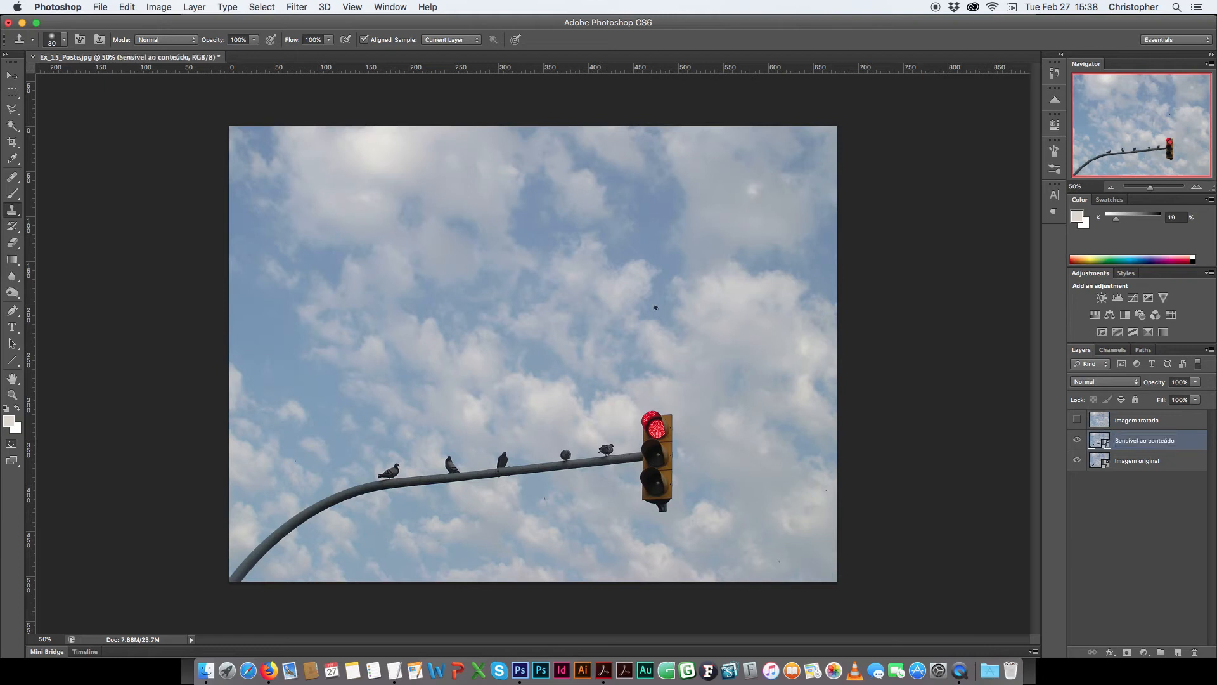
{"action": "right_click", "coordinate": [1148, 448]}
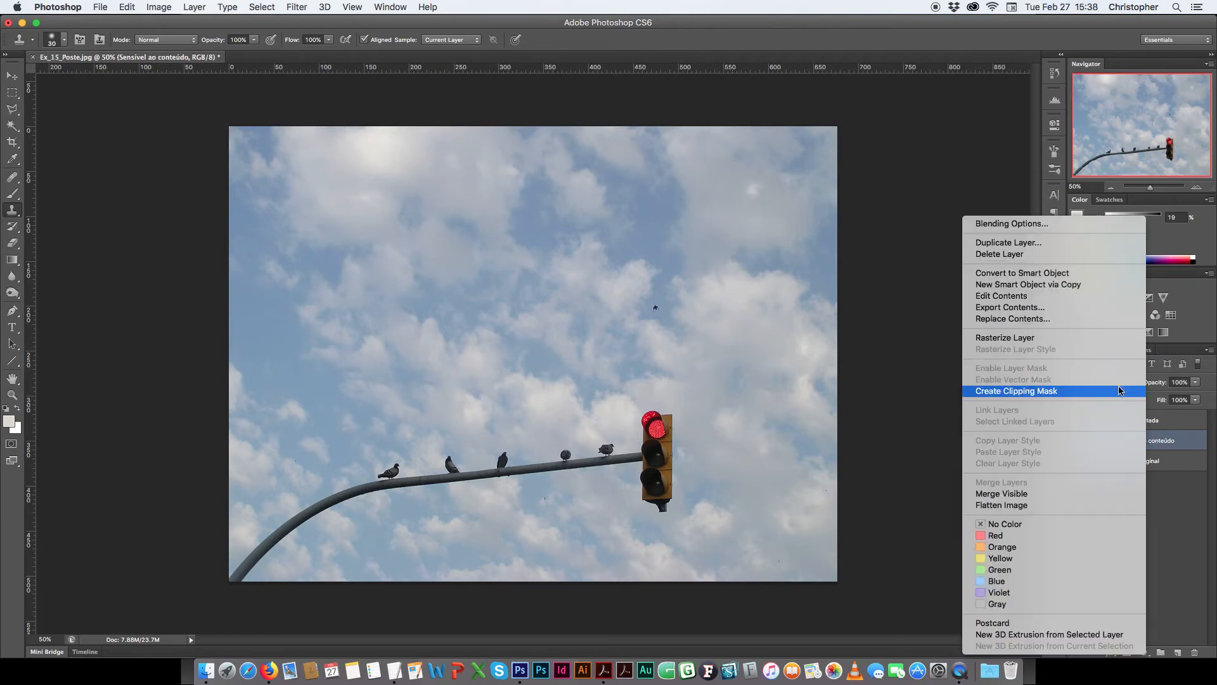
{"action": "left_click", "coordinate": [1017, 341]}
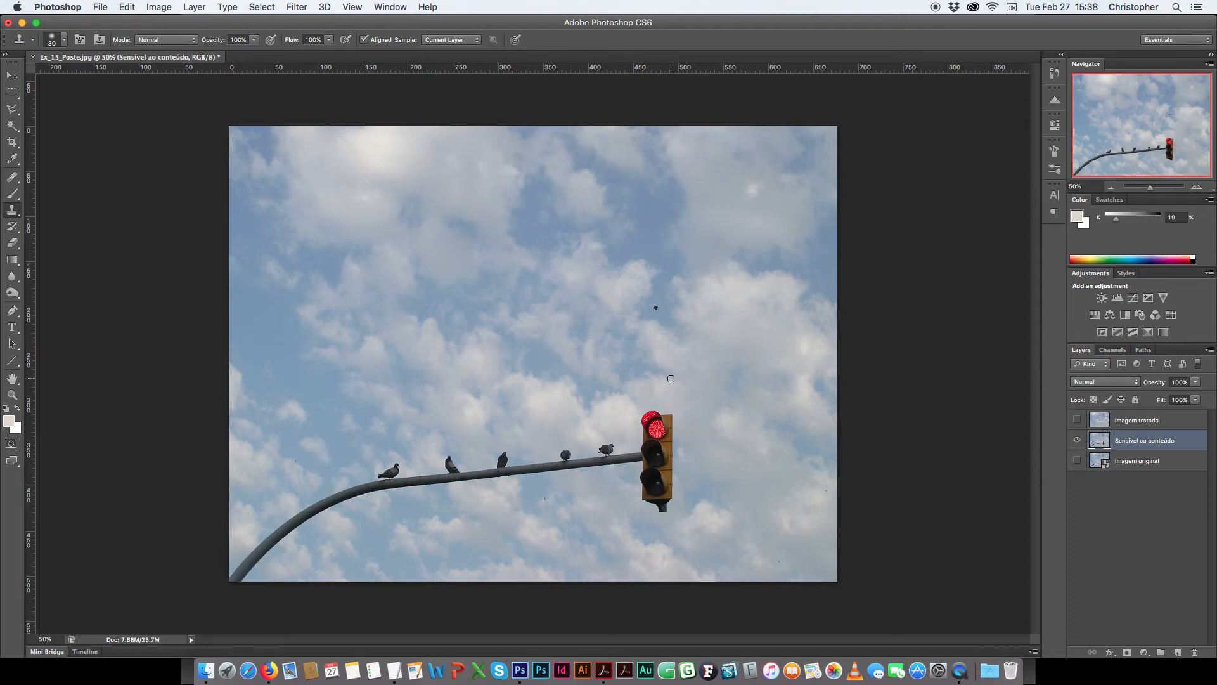
{"action": "key", "text": "super+equal"}
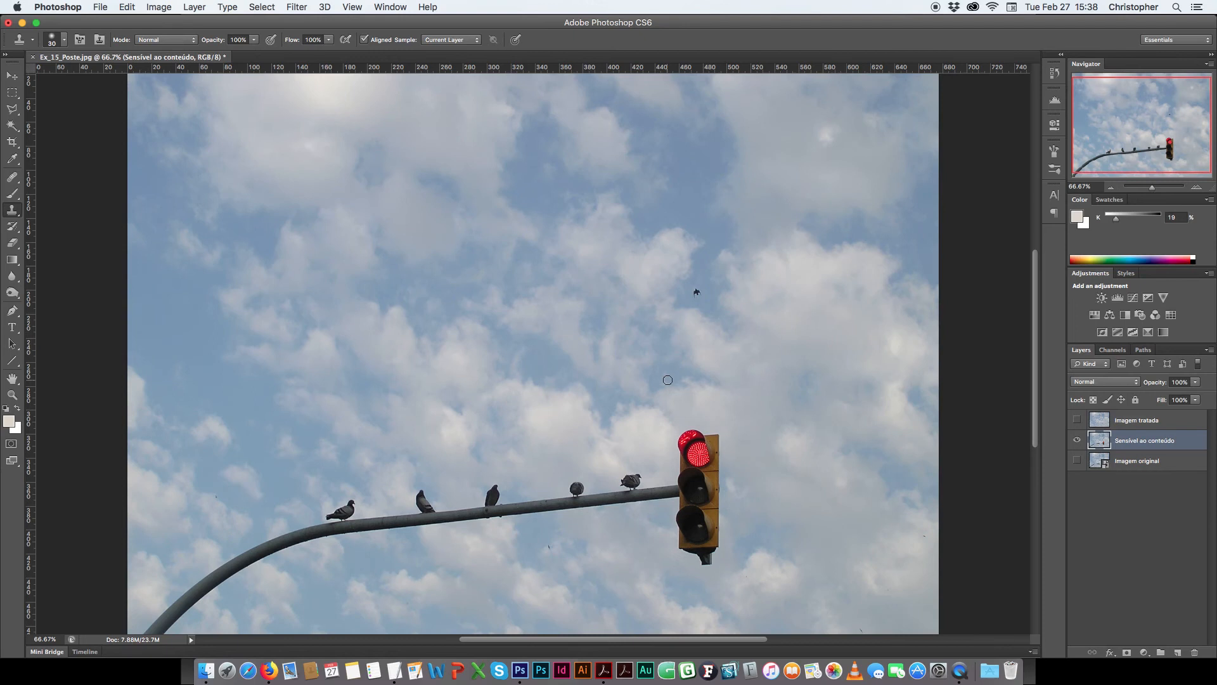
{"action": "left_click_drag", "start_coordinate": [590, 529], "coordinate": [611, 435]}
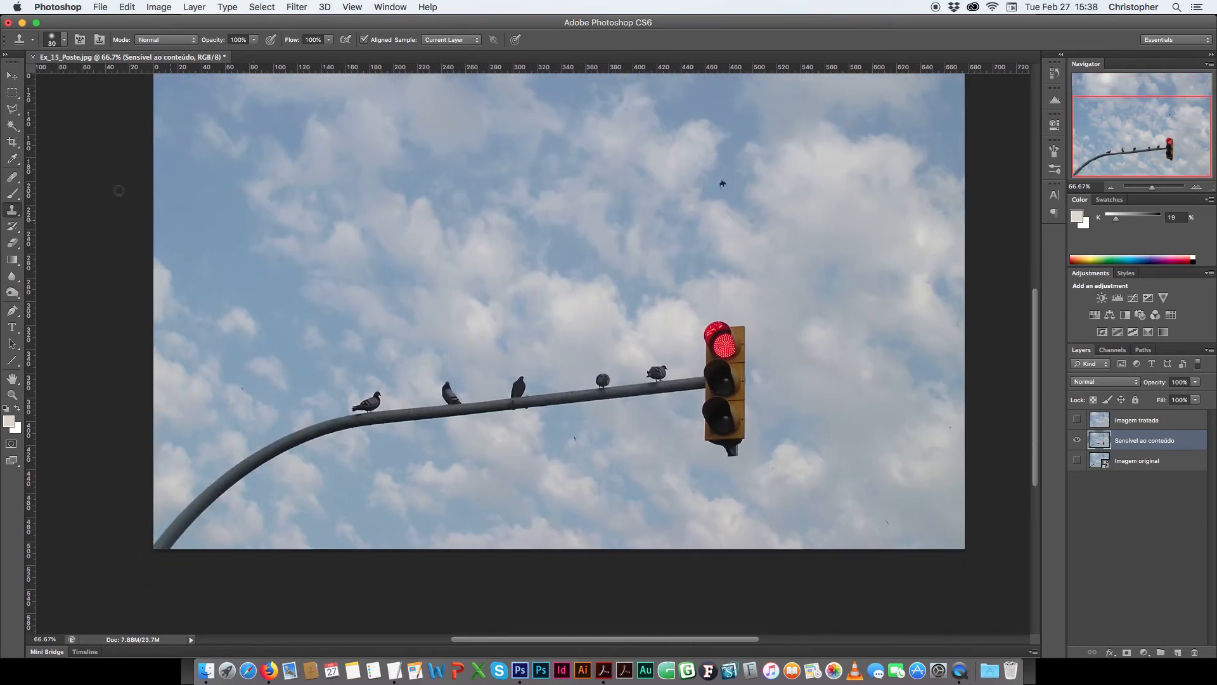
{"action": "left_click", "coordinate": [13, 110]}
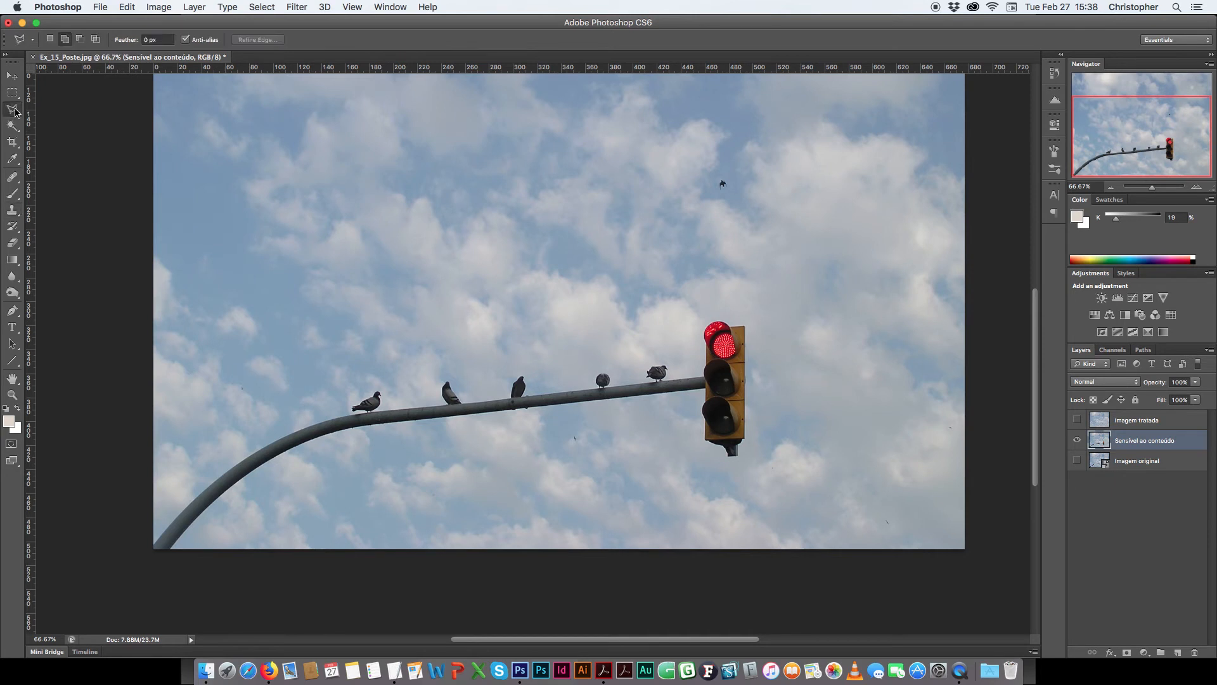
{"action": "left_click", "coordinate": [15, 112]}
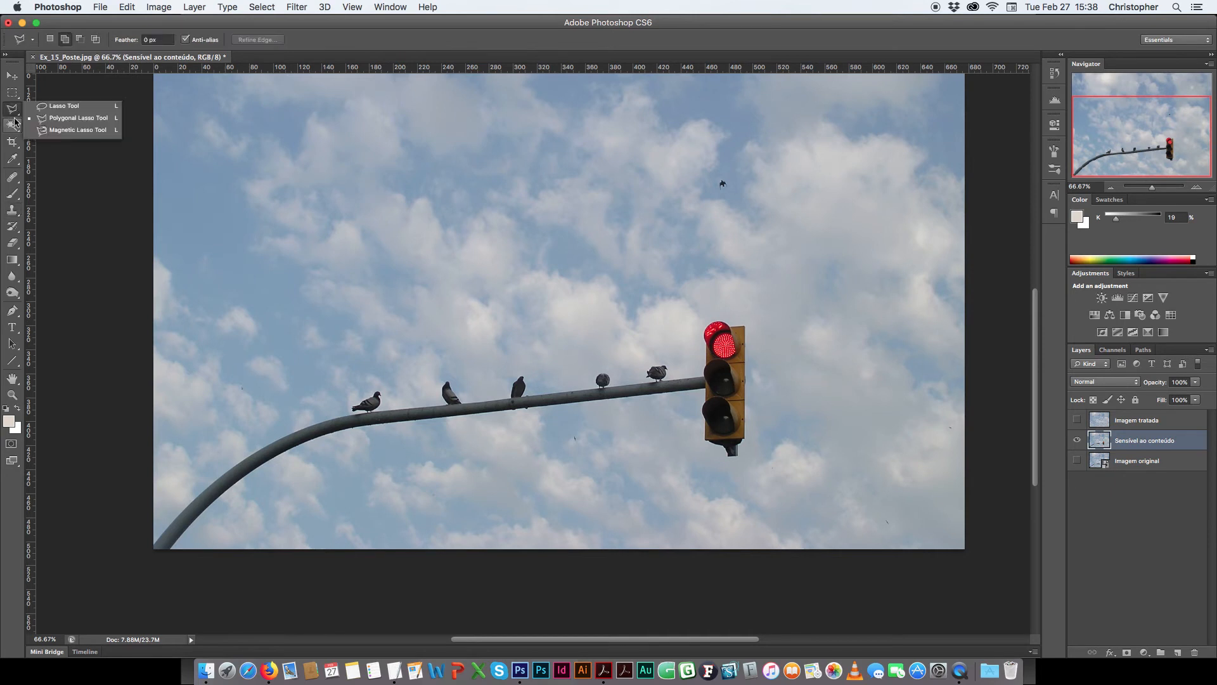
{"action": "left_click", "coordinate": [89, 118]}
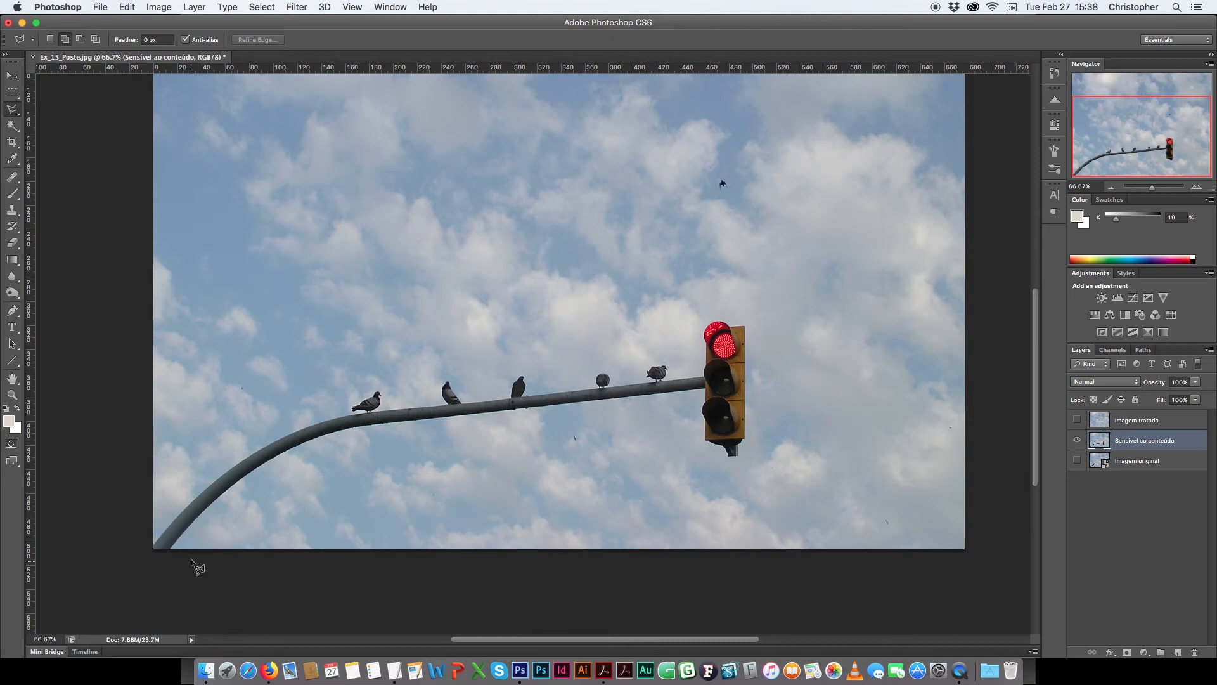
{"action": "key", "text": "Return"}
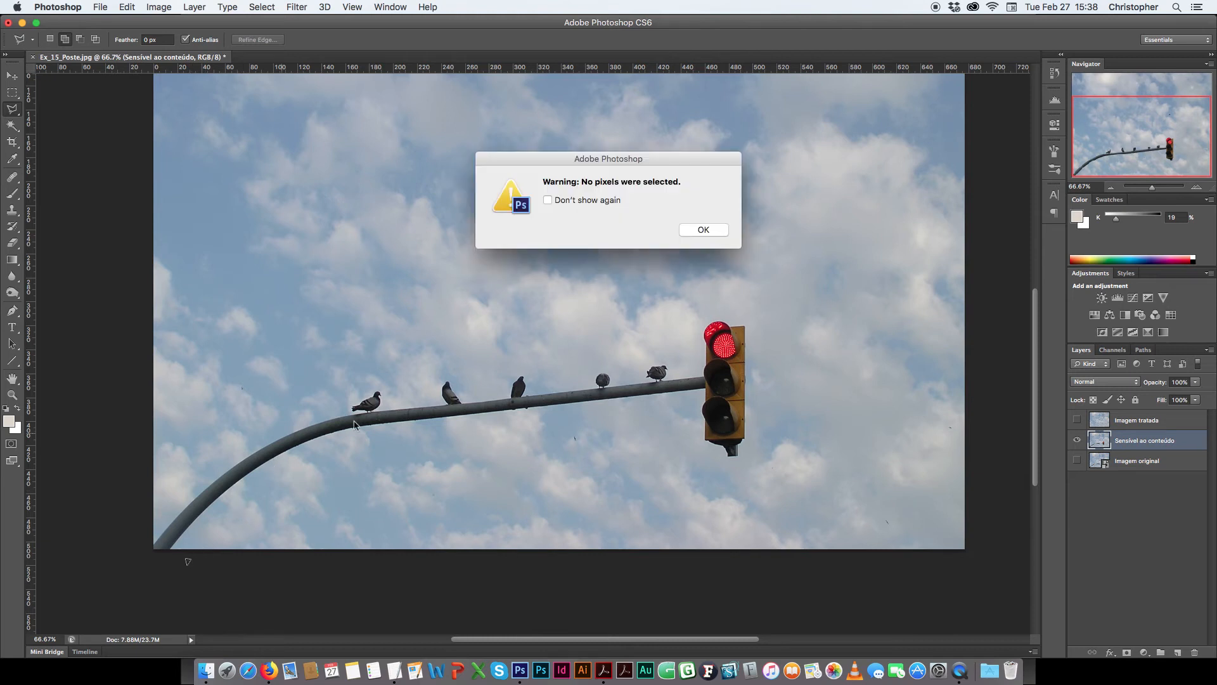
{"action": "left_click", "coordinate": [697, 231]}
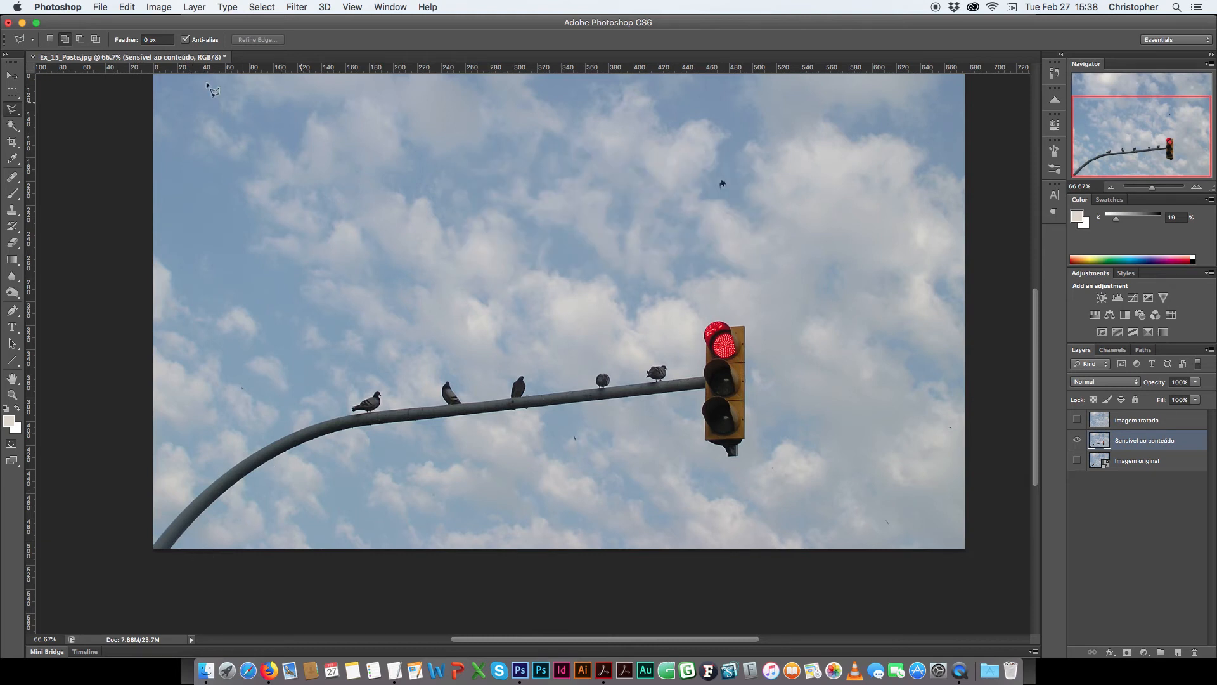
Step: Draw a loose Lasso selection around the pole, the five perched birds and the traffic light
{"action": "left_click", "coordinate": [13, 110]}
{"action": "left_click", "coordinate": [64, 106]}
{"action": "mouse_move", "coordinate": [194, 563]}
{"action": "left_mouse_down"}
{"action": "mouse_move", "coordinate": [285, 476]}
{"action": "mouse_move", "coordinate": [404, 446]}
{"action": "mouse_move", "coordinate": [665, 423]}
{"action": "mouse_move", "coordinate": [710, 467]}
{"action": "mouse_move", "coordinate": [745, 467]}
{"action": "mouse_move", "coordinate": [765, 429]}
{"action": "mouse_move", "coordinate": [768, 355]}
{"action": "mouse_move", "coordinate": [749, 311]}
{"action": "left_mouse_up"}
{"action": "mouse_move", "coordinate": [679, 334]}
{"action": "left_mouse_down"}
{"action": "mouse_move", "coordinate": [581, 351]}
{"action": "mouse_move", "coordinate": [559, 367]}
{"action": "mouse_move", "coordinate": [497, 357]}
{"action": "mouse_move", "coordinate": [374, 366]}
{"action": "mouse_move", "coordinate": [227, 423]}
{"action": "mouse_move", "coordinate": [128, 520]}
{"action": "mouse_move", "coordinate": [133, 555]}
{"action": "mouse_move", "coordinate": [228, 573]}
{"action": "left_mouse_up"}
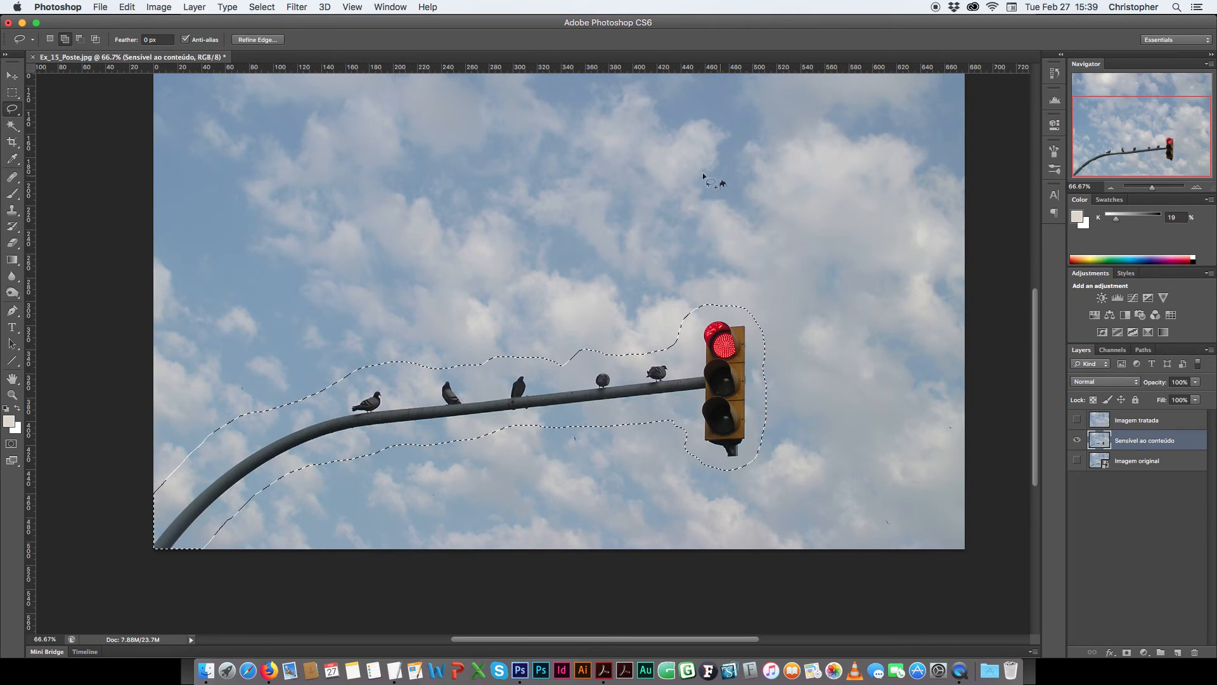
Step: Add the flying bird and the two small dark specks above and below the pole to the selection
{"action": "key", "text": "alt"}
{"action": "mouse_move", "coordinate": [720, 175]}
{"action": "left_mouse_down"}
{"action": "mouse_move", "coordinate": [720, 192]}
{"action": "mouse_move", "coordinate": [733, 189]}
{"action": "left_mouse_up"}
{"action": "mouse_move", "coordinate": [236, 382]}
{"action": "left_mouse_down"}
{"action": "mouse_move", "coordinate": [244, 391]}
{"action": "mouse_move", "coordinate": [234, 384]}
{"action": "left_mouse_up"}
{"action": "mouse_move", "coordinate": [236, 382]}
{"action": "left_mouse_down"}
{"action": "mouse_move", "coordinate": [238, 395]}
{"action": "mouse_move", "coordinate": [236, 383]}
{"action": "left_mouse_up"}
{"action": "mouse_move", "coordinate": [714, 173]}
{"action": "left_mouse_down"}
{"action": "mouse_move", "coordinate": [737, 190]}
{"action": "mouse_move", "coordinate": [715, 175]}
{"action": "left_mouse_up"}
{"action": "mouse_move", "coordinate": [575, 432]}
{"action": "left_mouse_down"}
{"action": "mouse_move", "coordinate": [580, 442]}
{"action": "mouse_move", "coordinate": [574, 431]}
{"action": "left_mouse_up"}
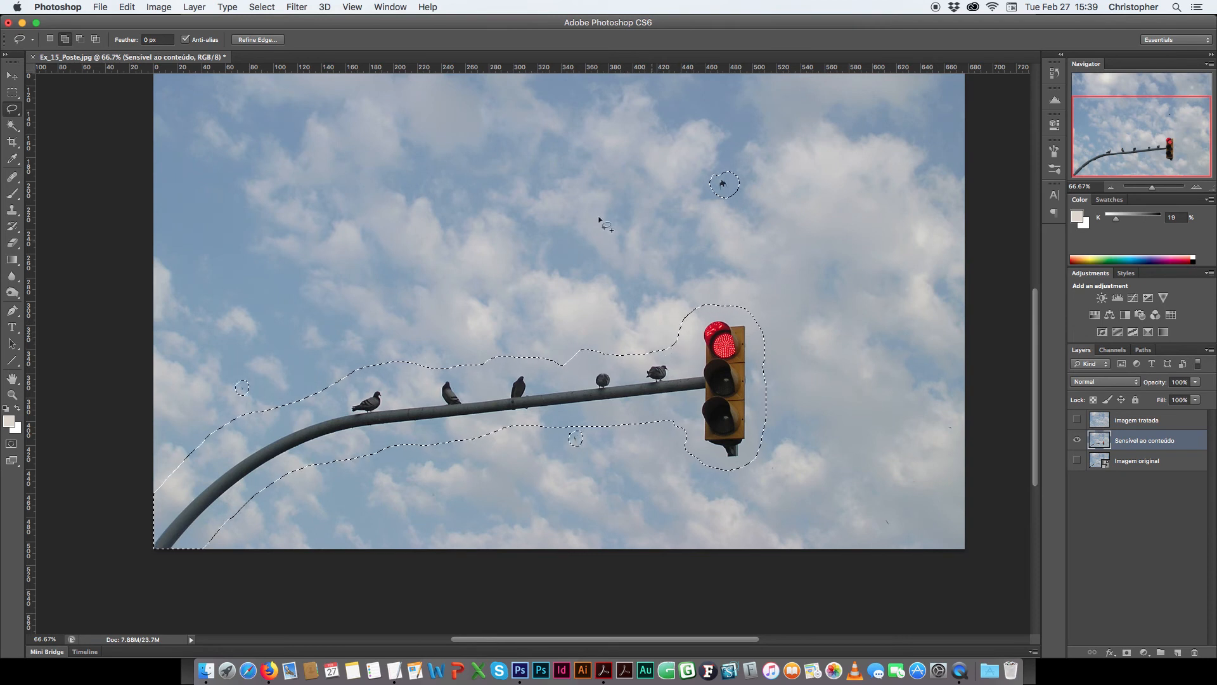
Step: Fill the selection with Content-Aware contents in Normal mode at 100% opacity, and deselect
{"action": "left_click", "coordinate": [128, 8]}
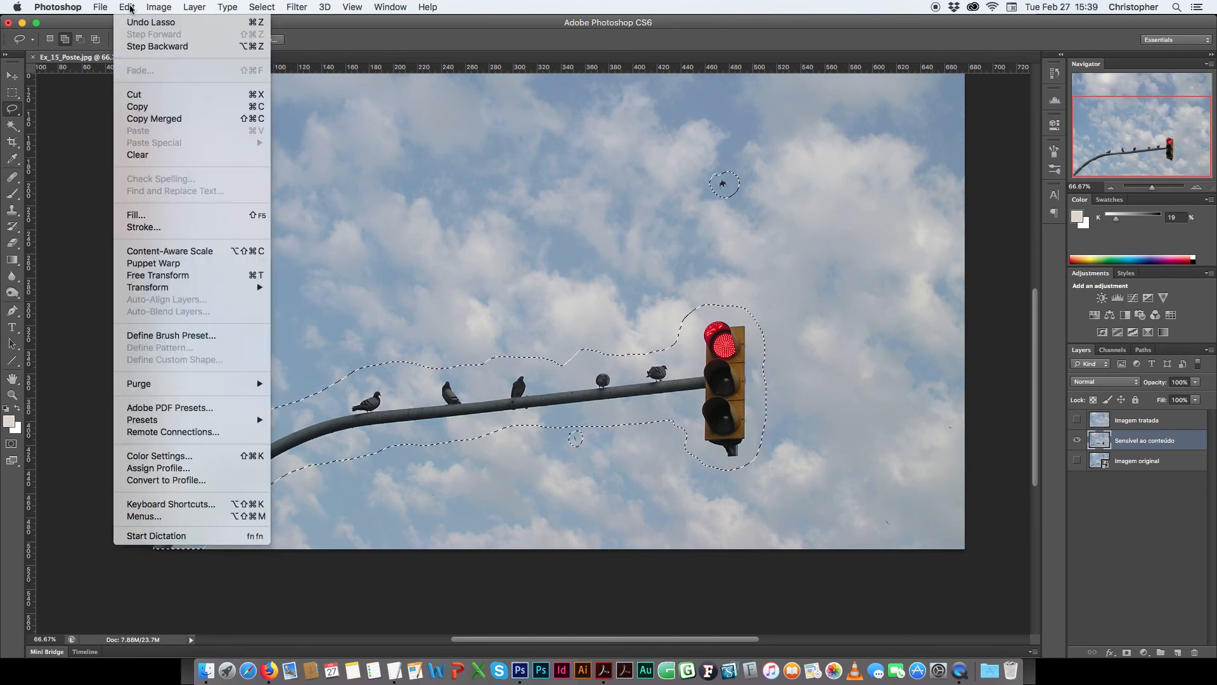
{"action": "left_click", "coordinate": [177, 219]}
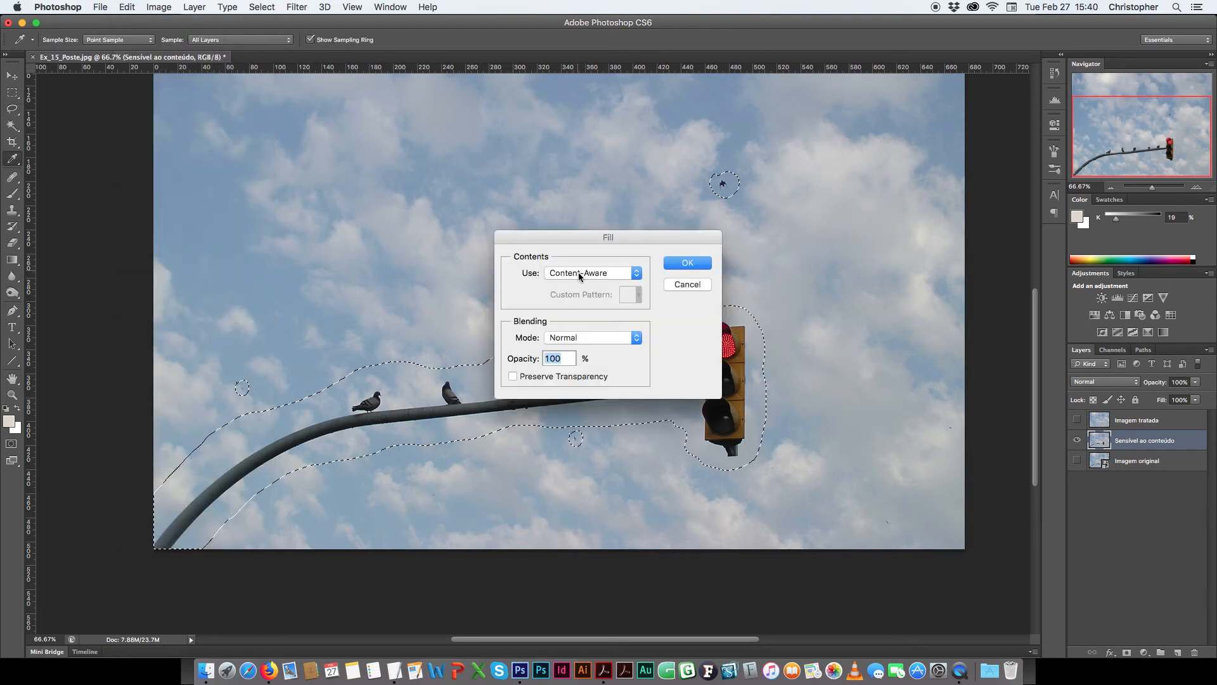
{"action": "left_click", "coordinate": [582, 272]}
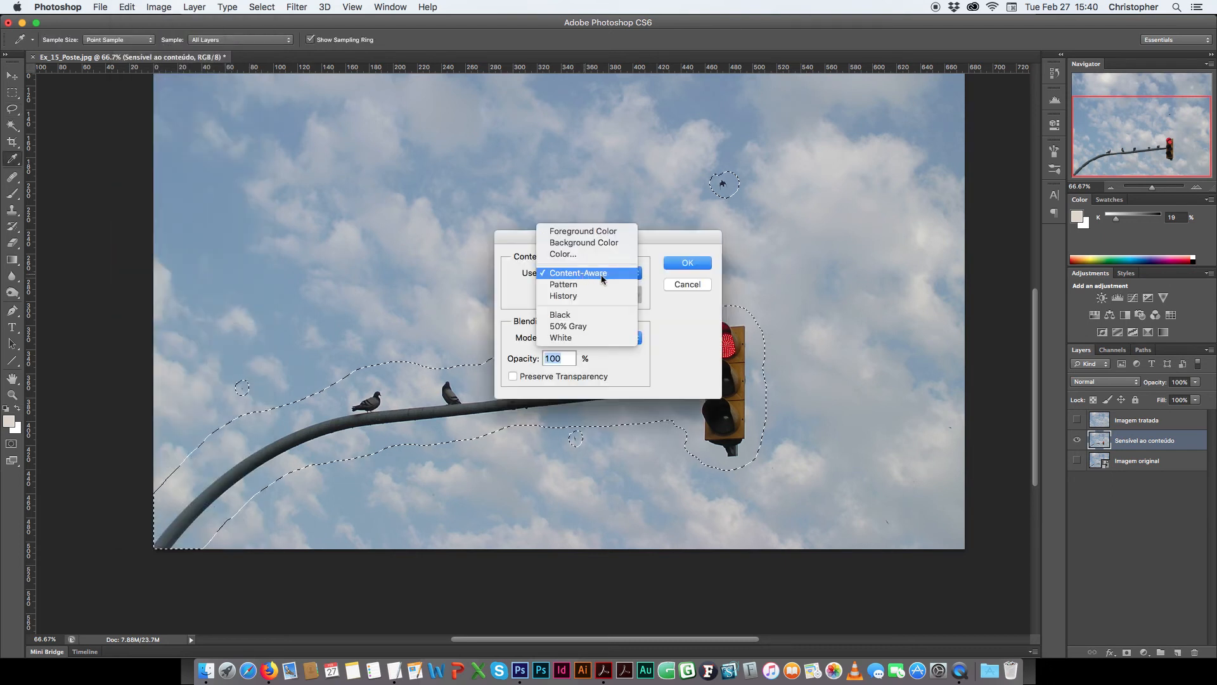
{"action": "left_click", "coordinate": [599, 273]}
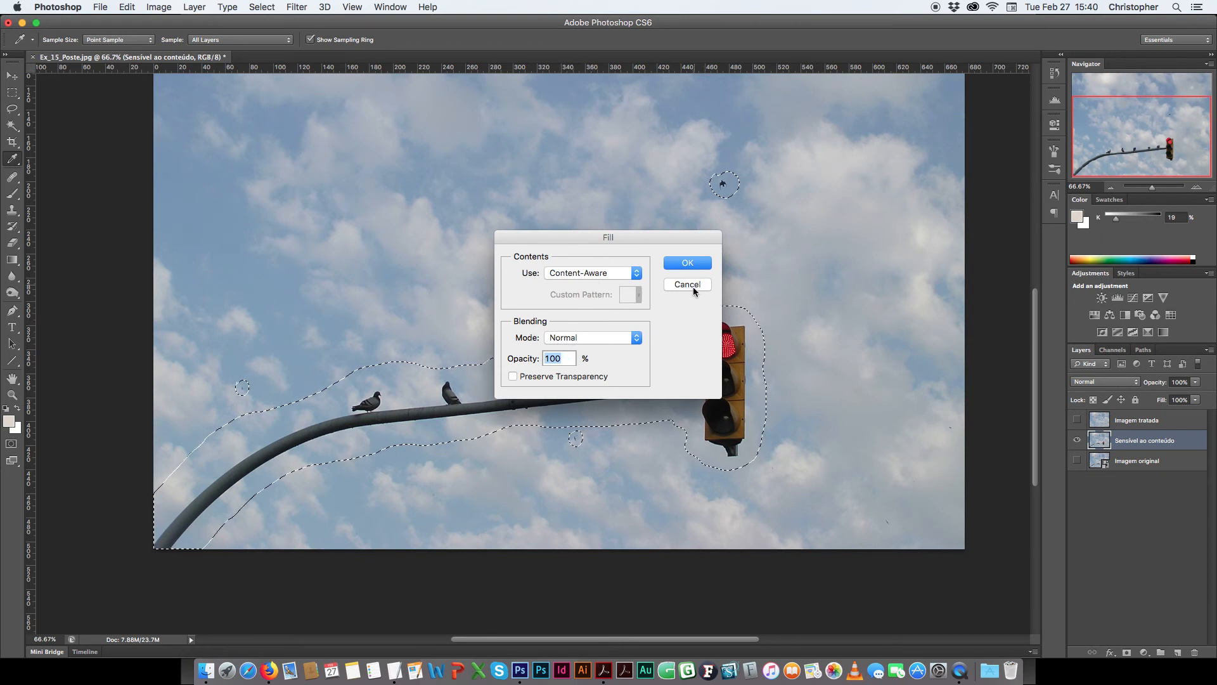
{"action": "left_click", "coordinate": [692, 268]}
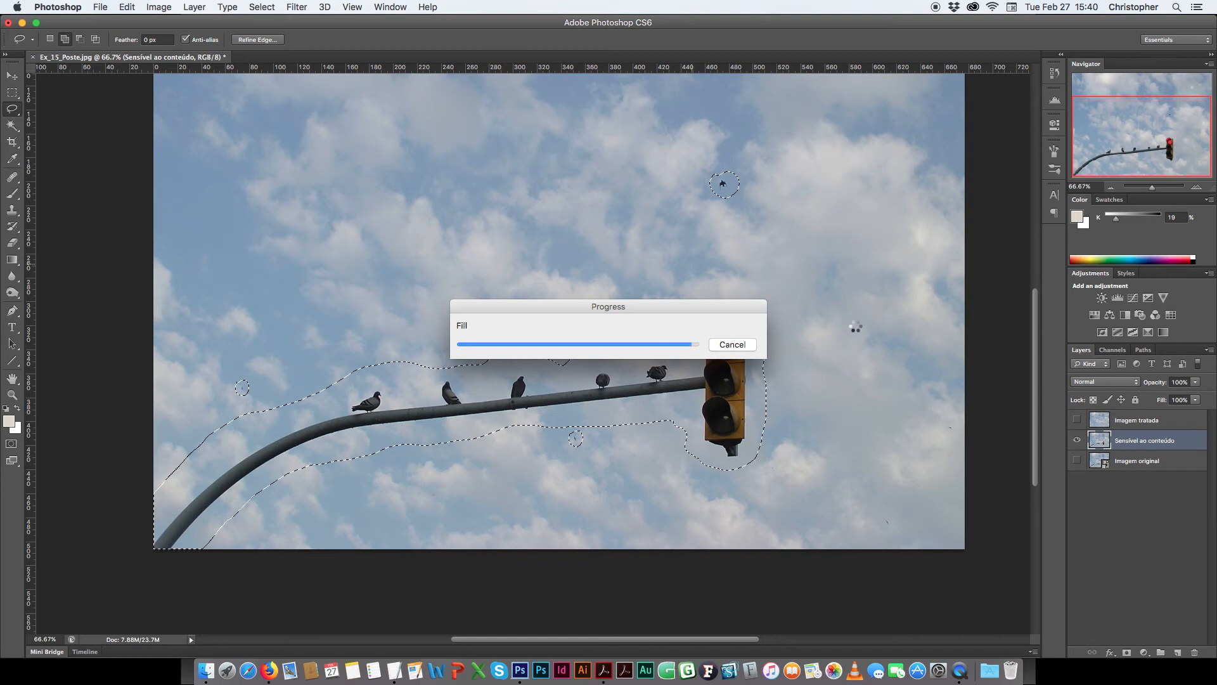
{"action": "key", "text": "super+d"}
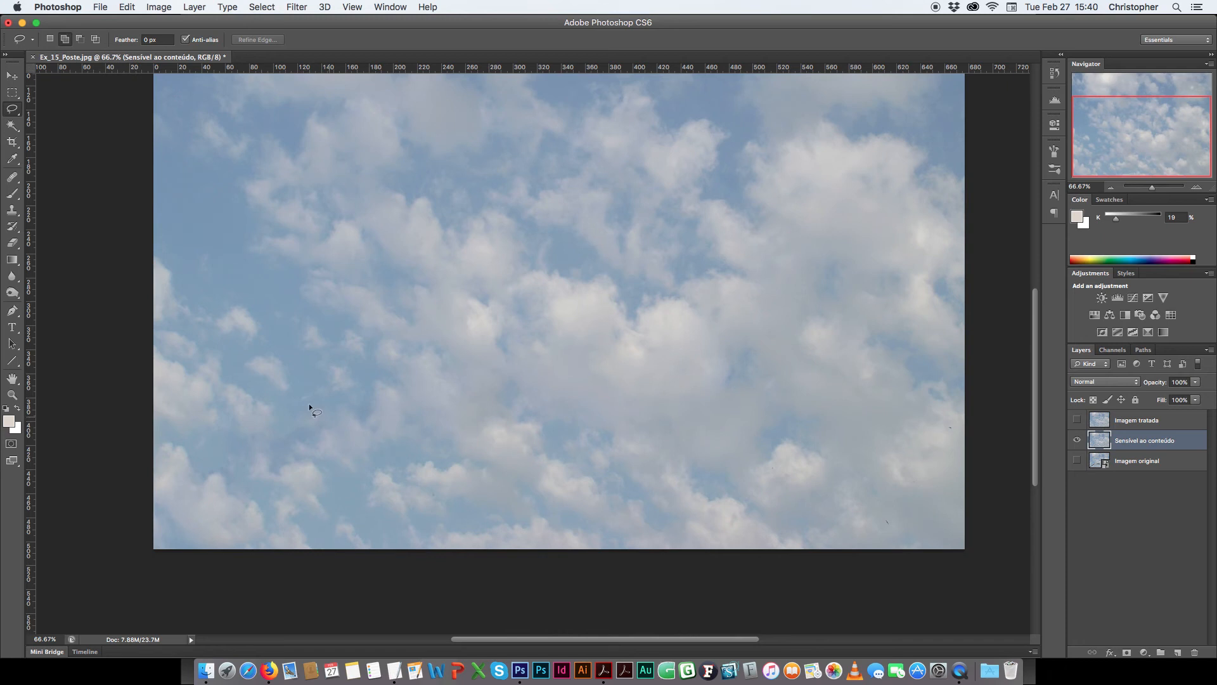
Step: Compare the cloned Imagem tratada layer with the content-aware fill by toggling Imagem tratada's visibility over the whole photo
{"action": "key", "text": "super+0"}
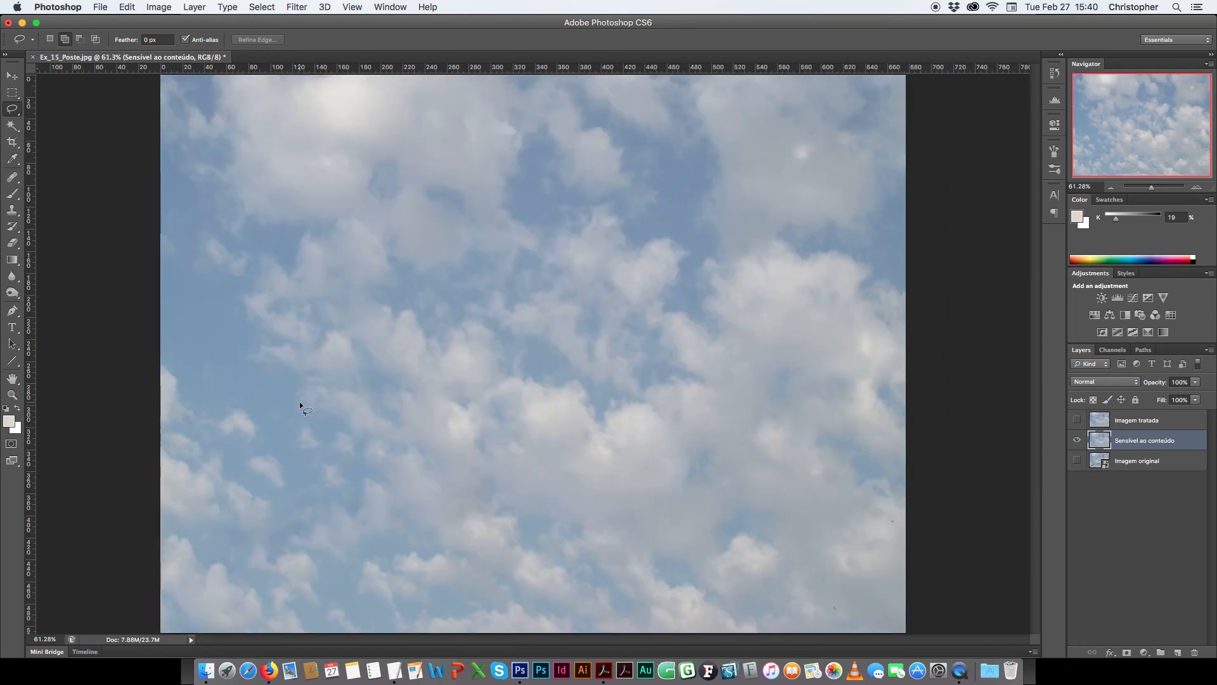
{"action": "left_click", "coordinate": [1077, 419]}
{"action": "left_click", "coordinate": [1078, 419]}
{"action": "left_click", "coordinate": [1078, 419]}
{"action": "left_click", "coordinate": [1077, 419]}
{"action": "left_click", "coordinate": [1077, 419]}
{"action": "left_click", "coordinate": [1077, 420]}
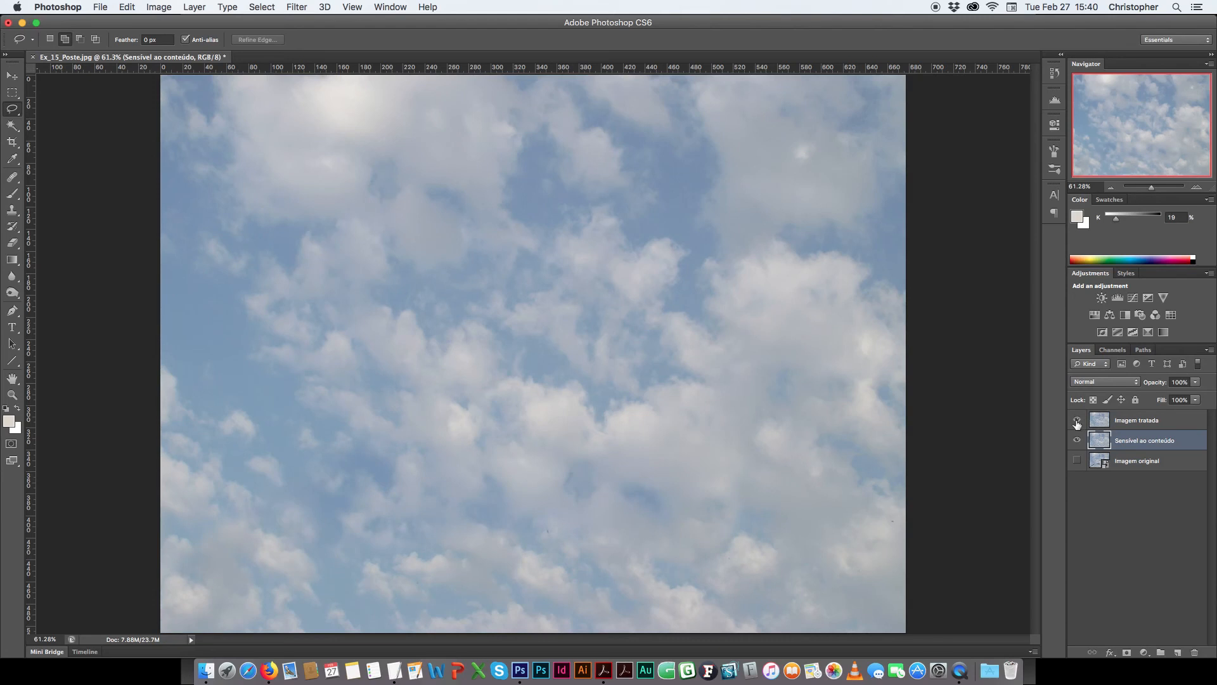
Step: Hide Imagem tratada and show Imagem original, with Sensível ao conteúdo as the active layer
{"action": "left_click", "coordinate": [1136, 421]}
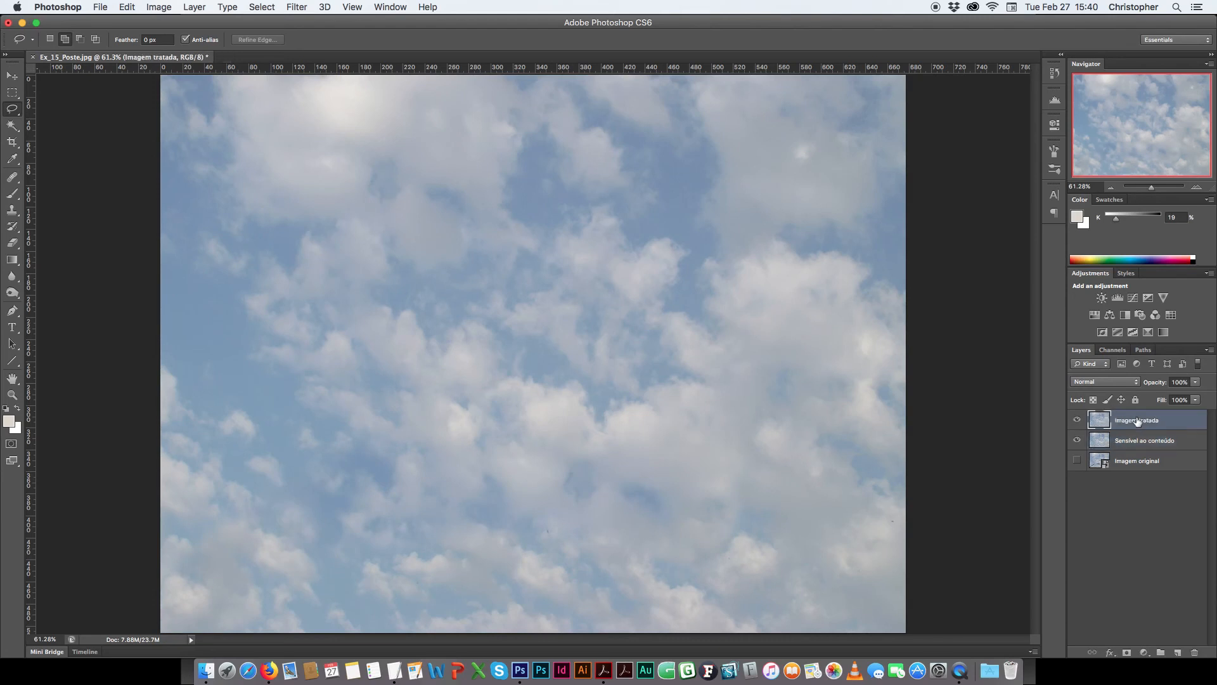
{"action": "left_click", "coordinate": [1078, 421]}
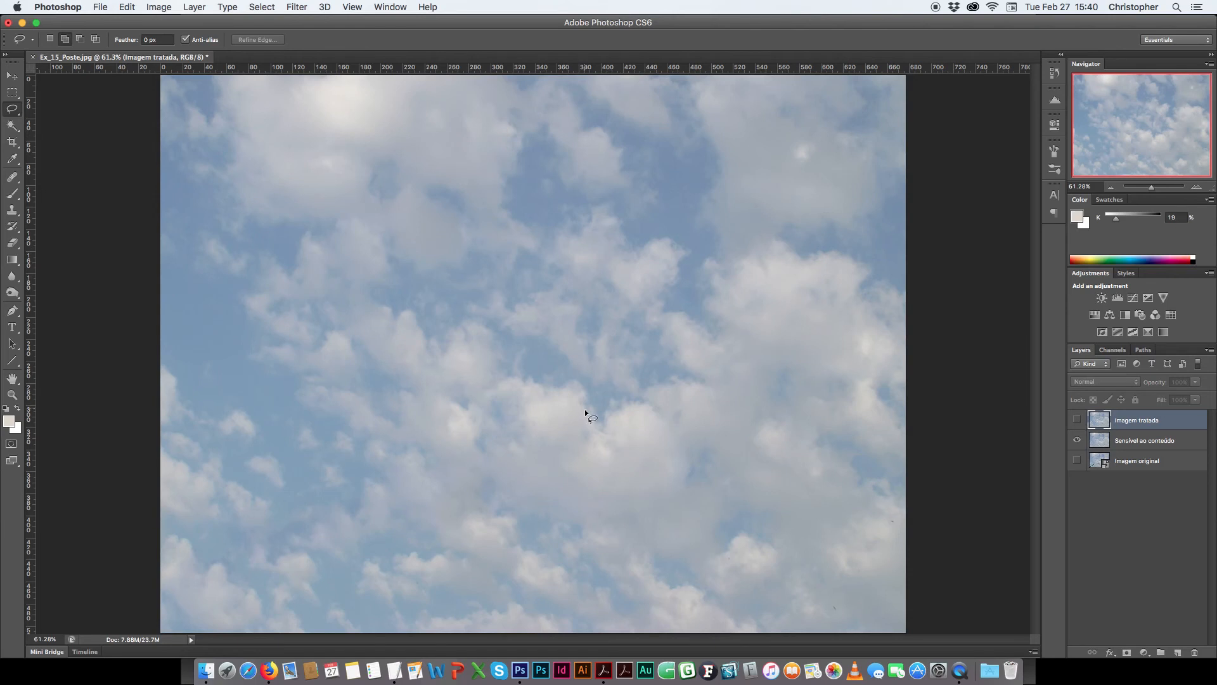
{"action": "left_click", "coordinate": [1077, 461]}
{"action": "left_click", "coordinate": [1144, 441]}
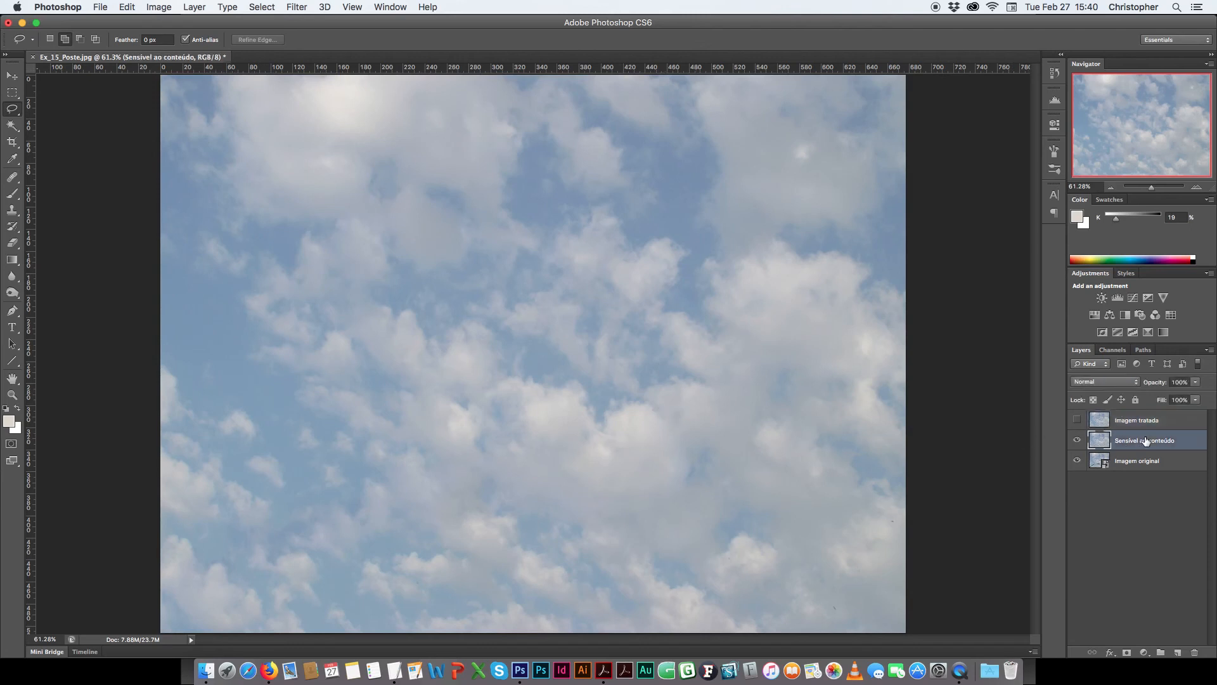
Step: Compare the content-aware fill with the original photo by repeatedly toggling the visibility of the Sensível ao conteúdo layer
{"action": "left_click", "coordinate": [1077, 442]}
{"action": "left_click", "coordinate": [1077, 442]}
{"action": "left_click", "coordinate": [1078, 442]}
{"action": "left_click", "coordinate": [1078, 442]}
{"action": "left_click", "coordinate": [1078, 442]}
{"action": "left_click", "coordinate": [1078, 442]}
{"action": "left_click", "coordinate": [1078, 441]}
{"action": "left_click", "coordinate": [1077, 442]}
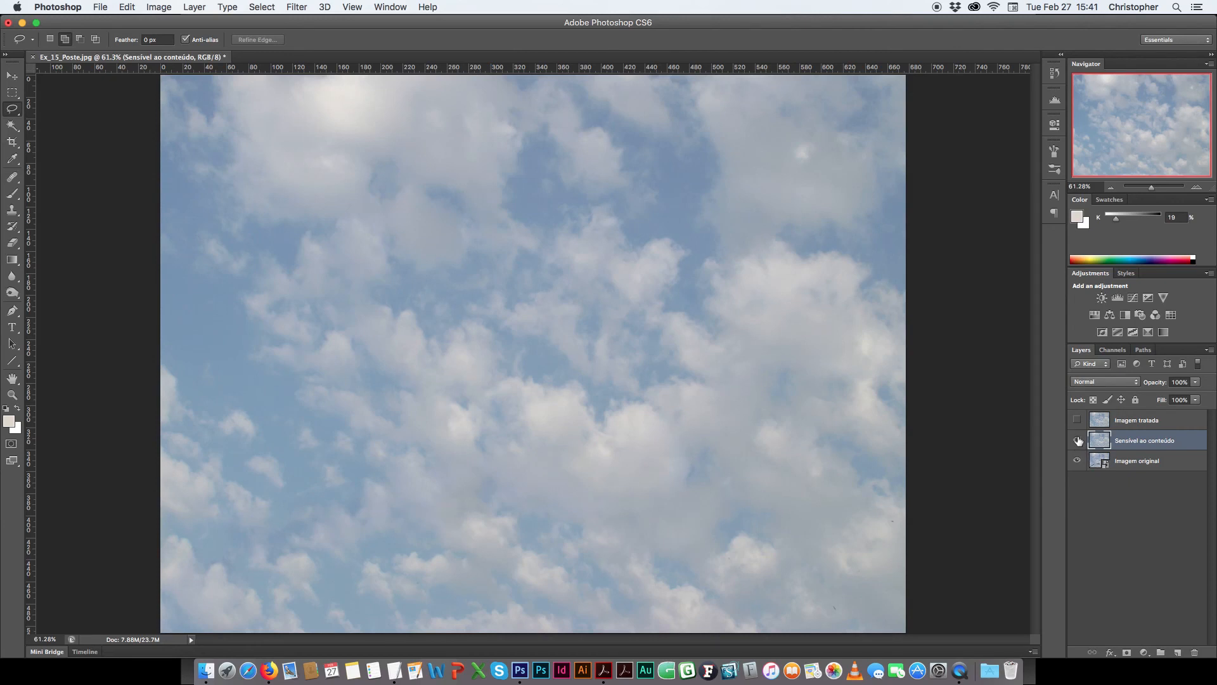
{"action": "left_click", "coordinate": [1078, 442]}
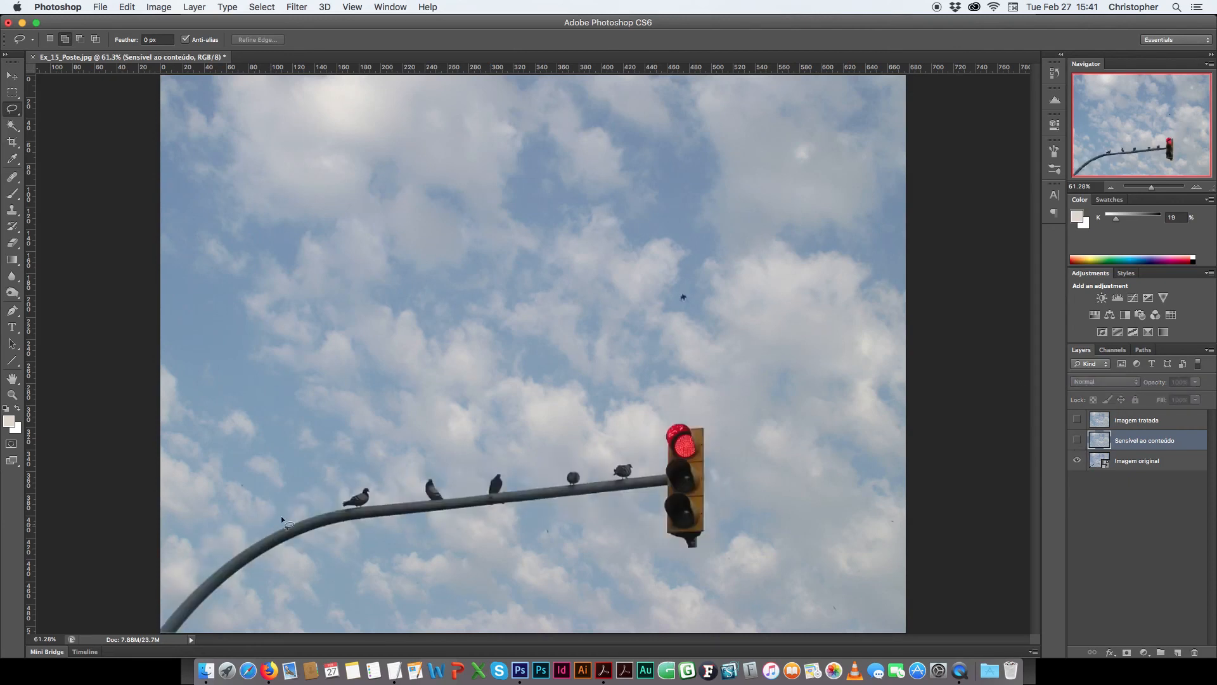
{"action": "left_click", "coordinate": [1077, 440]}
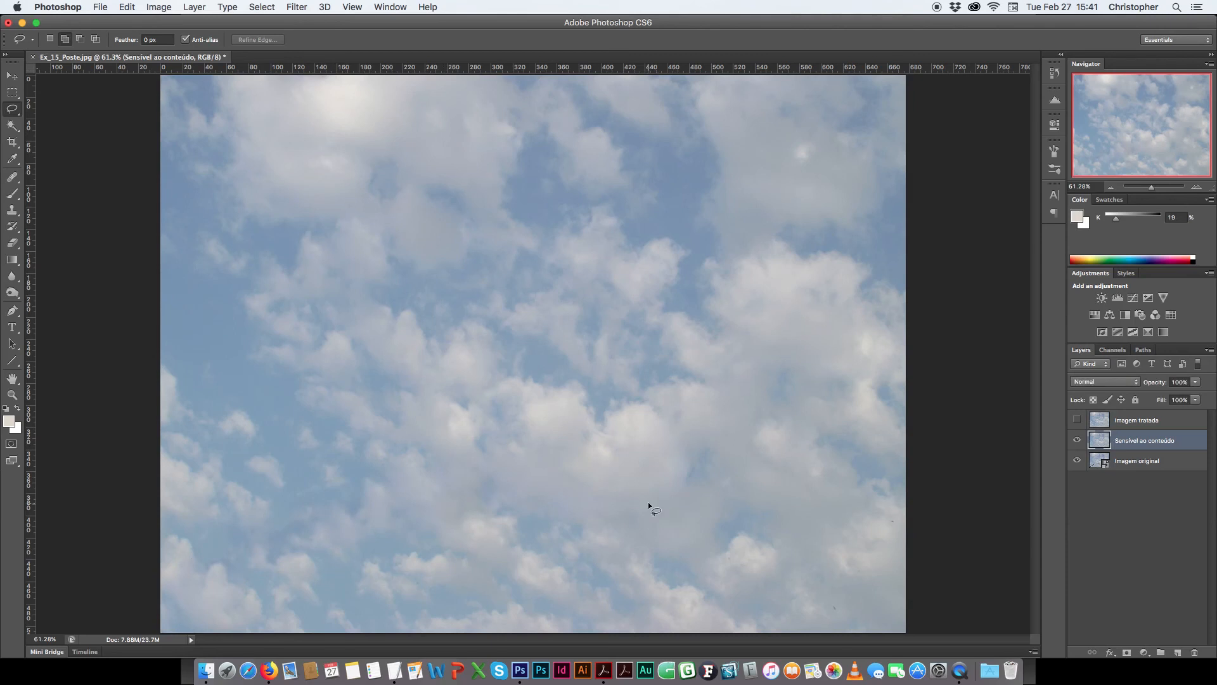
Step: Hide Sensível ao conteúdo and compare Imagem tratada with the original photo by toggling its visibility, leaving Imagem tratada shown
{"action": "left_click", "coordinate": [1077, 440]}
{"action": "left_click", "coordinate": [1078, 419]}
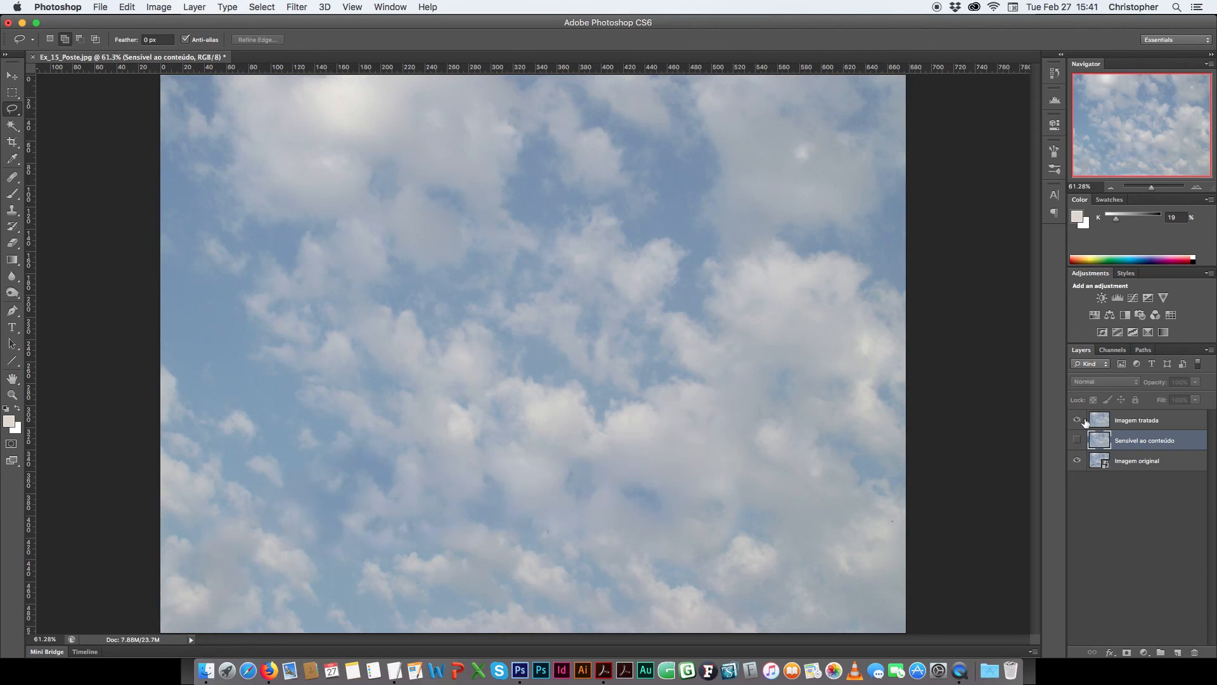
{"action": "left_click", "coordinate": [1078, 420]}
{"action": "left_click", "coordinate": [1078, 420]}
{"action": "left_click", "coordinate": [1078, 419]}
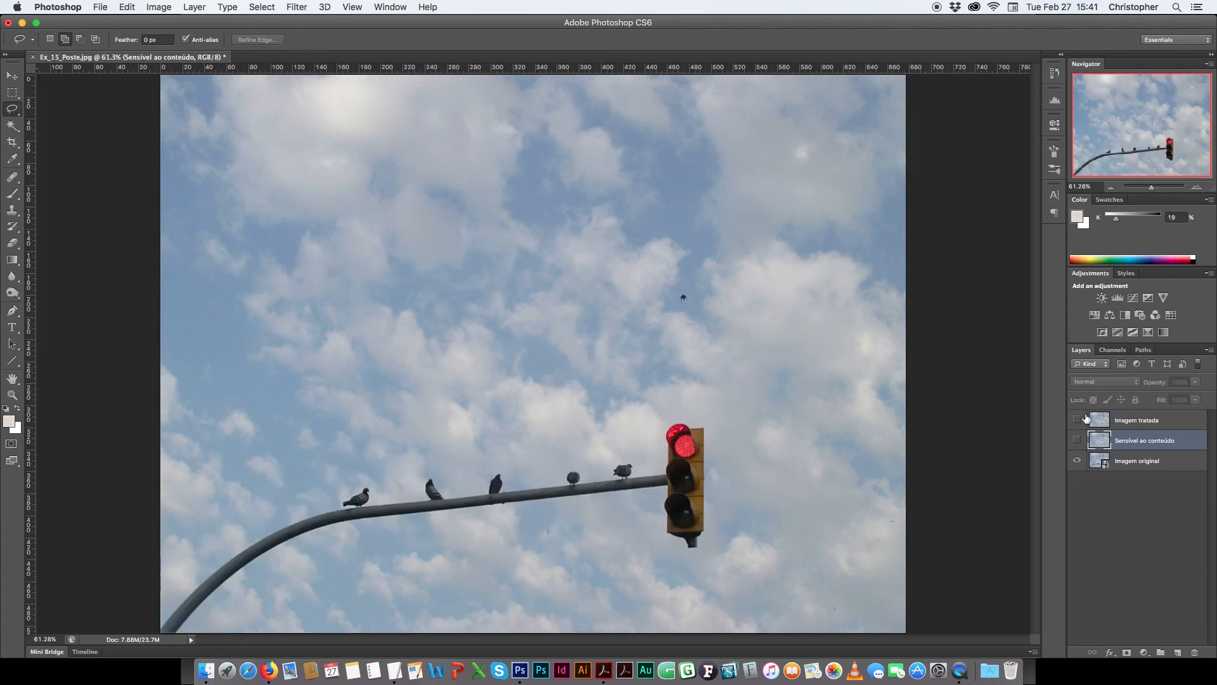
{"action": "left_click", "coordinate": [1079, 419]}
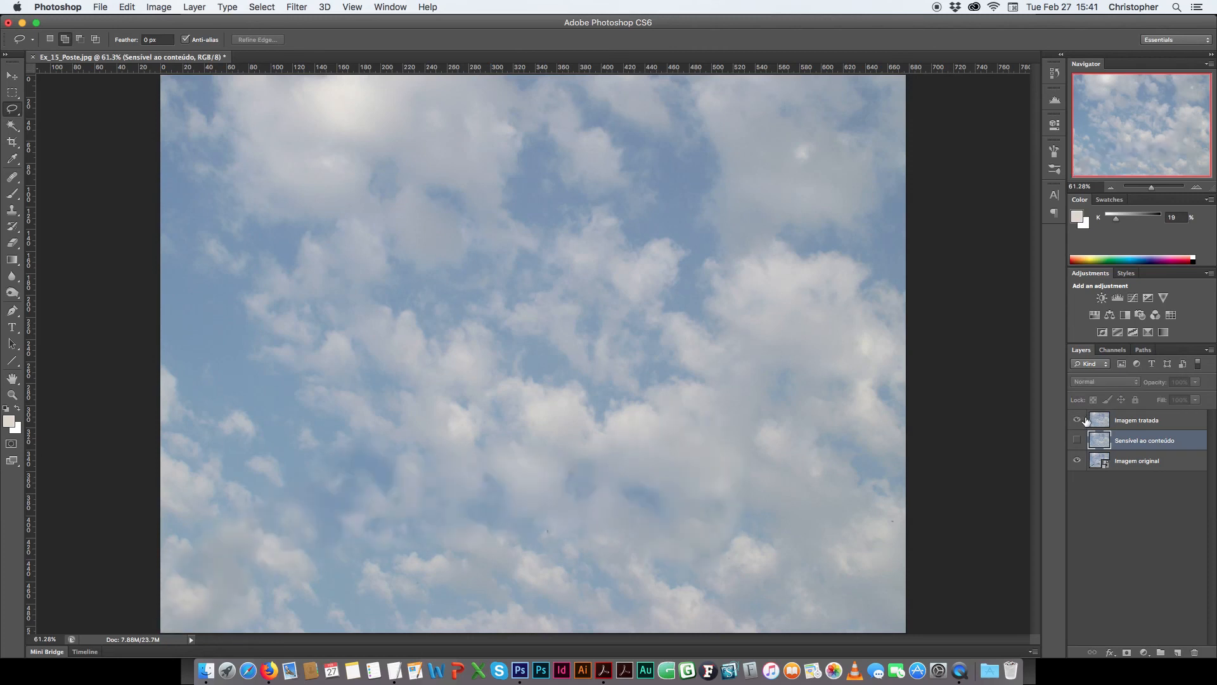
{"action": "left_click", "coordinate": [1081, 419]}
{"action": "left_click", "coordinate": [1076, 438]}
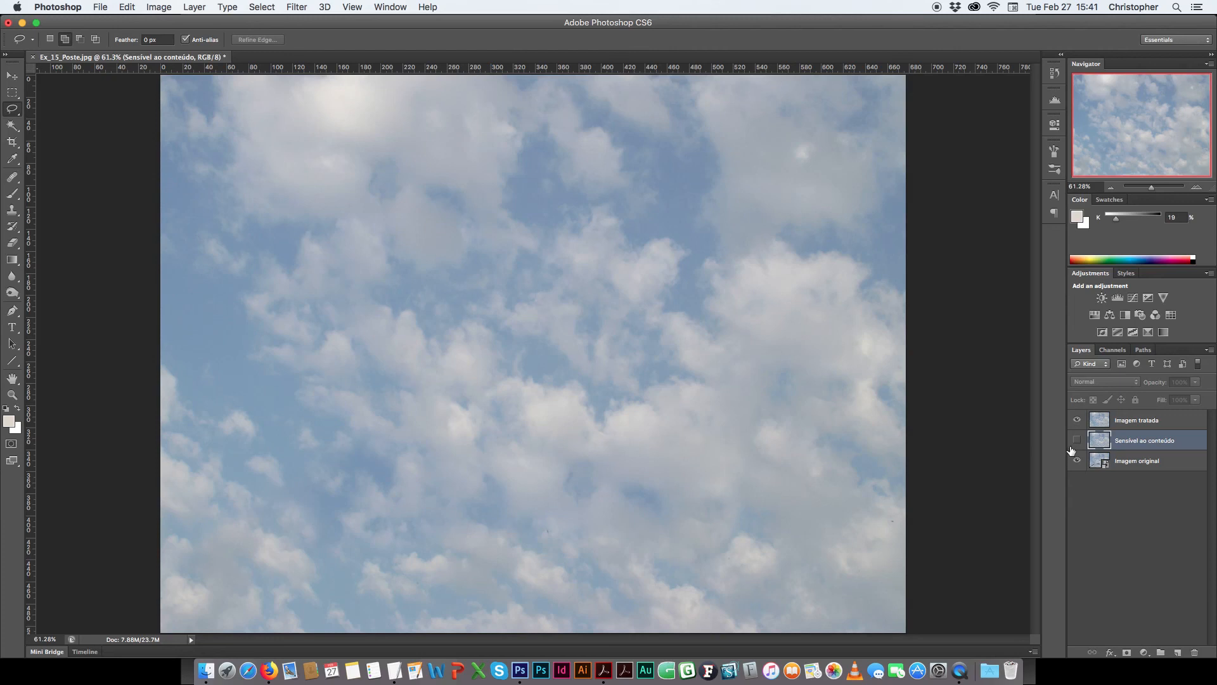